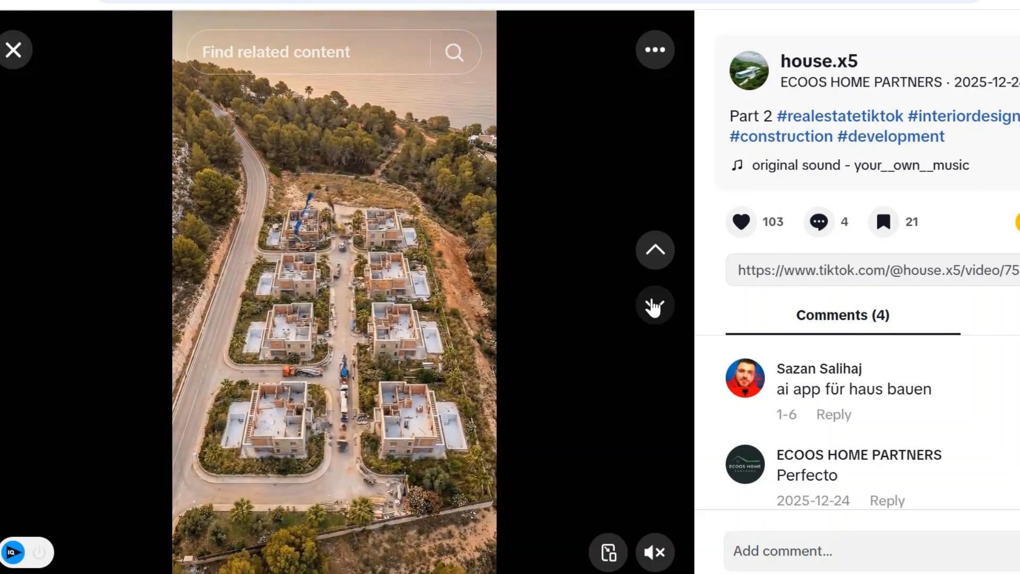
# Examine the house construction videos on TikTok and on the home page of the Atkara Prd channel on YouTube.
pyautogui.click(654, 306)
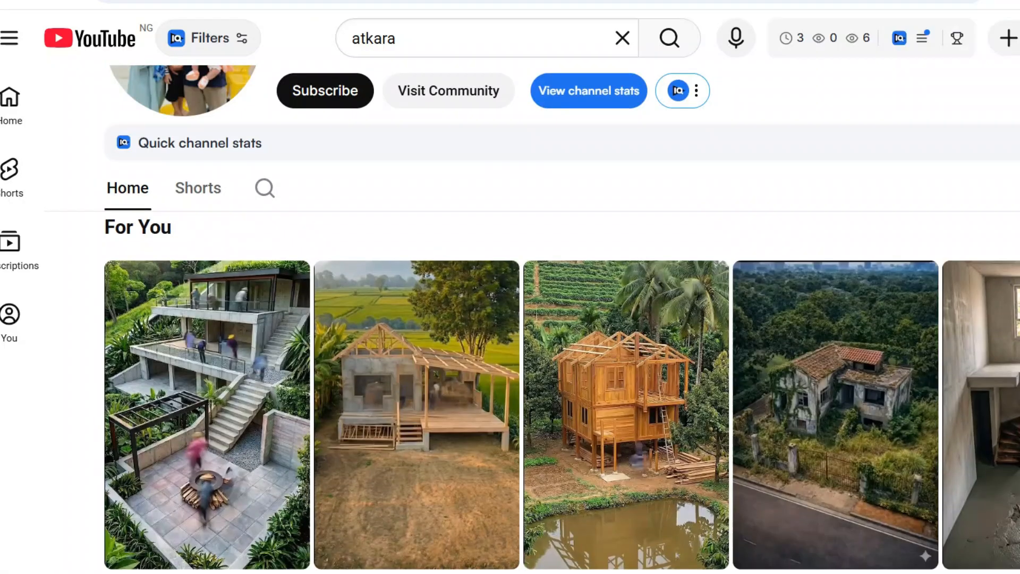
pyautogui.scroll(-8, 562, 343)
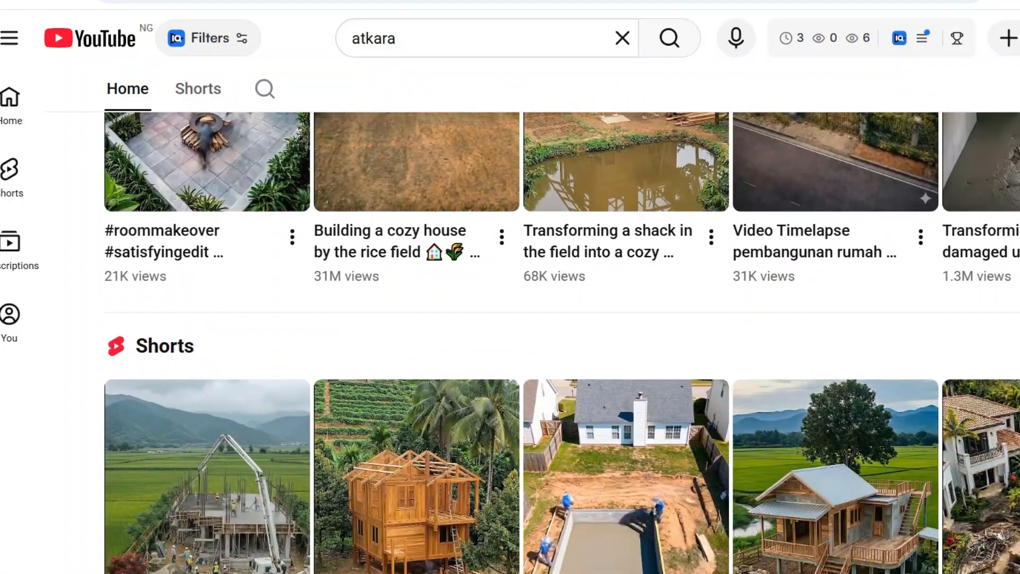
pyautogui.scroll(-3, 561, 342)
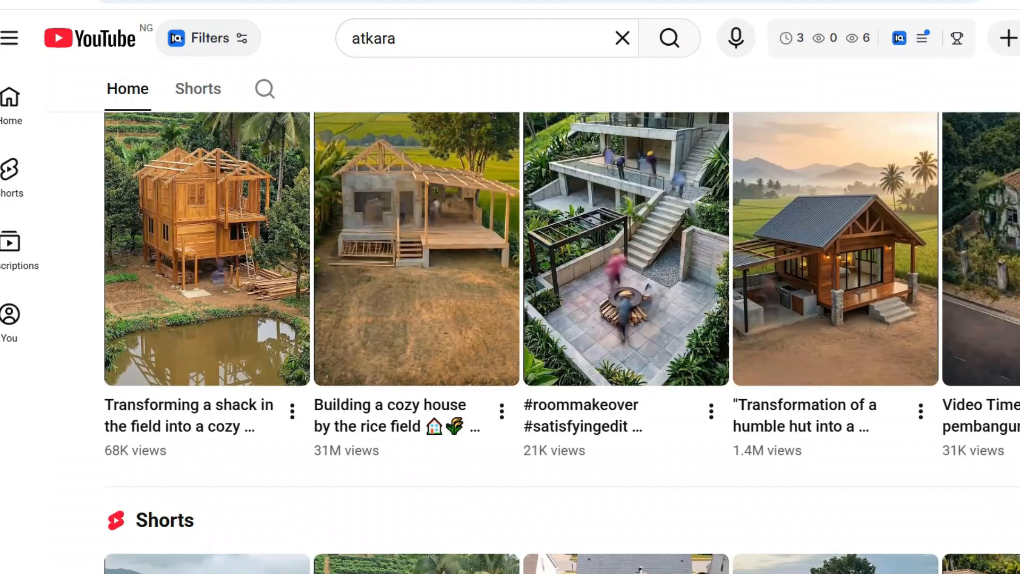
pyautogui.scroll(-2, 562, 342)
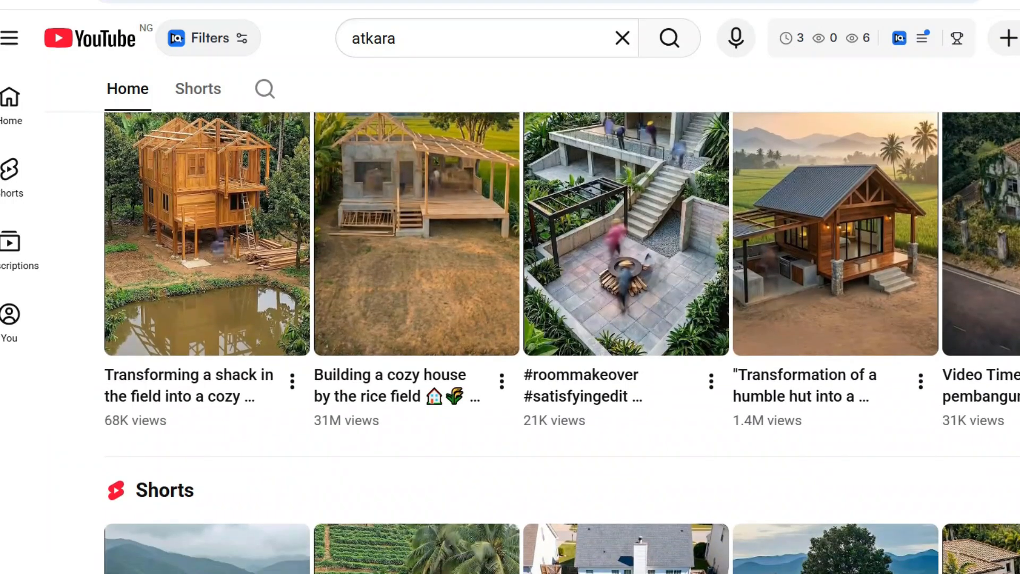
pyautogui.scroll(-5, 561, 343)
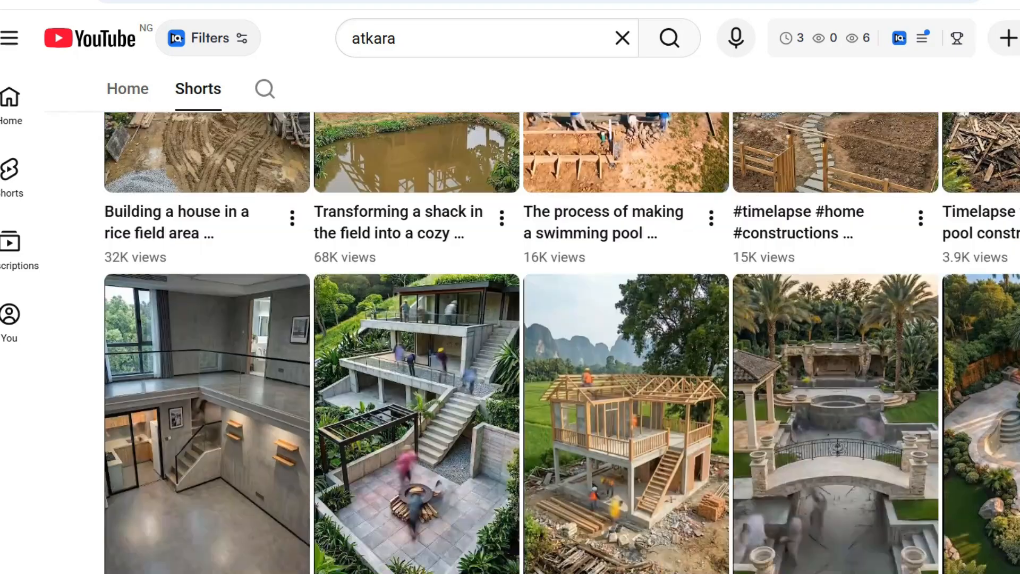
pyautogui.scroll(-10, 561, 343)
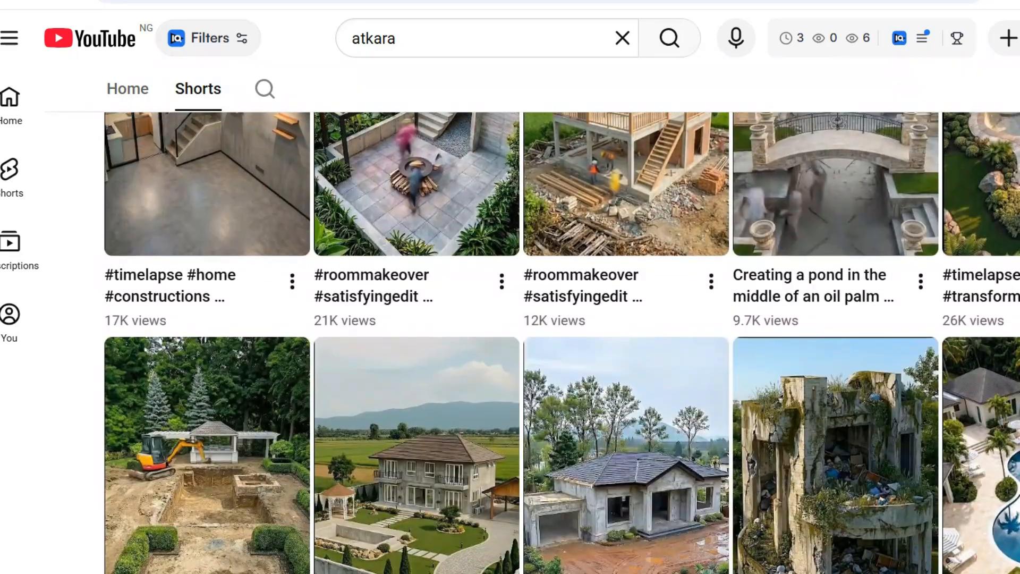
# Examine the thumbnails, titles and view counts of the construction timelapse Shorts on the Atkara Prd channel.
pyautogui.scroll(-3, 561, 343)
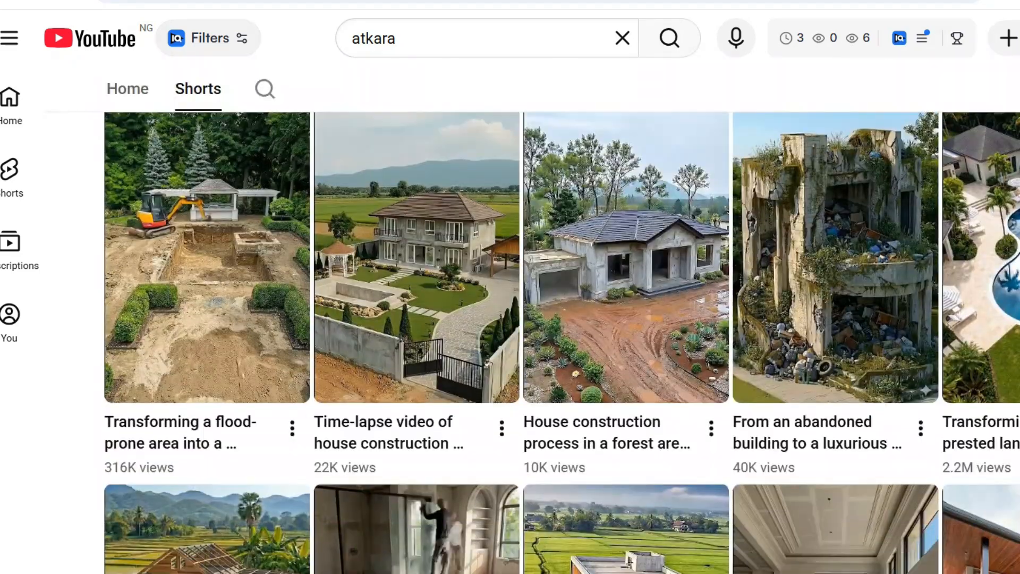
pyautogui.scroll(-12, 561, 343)
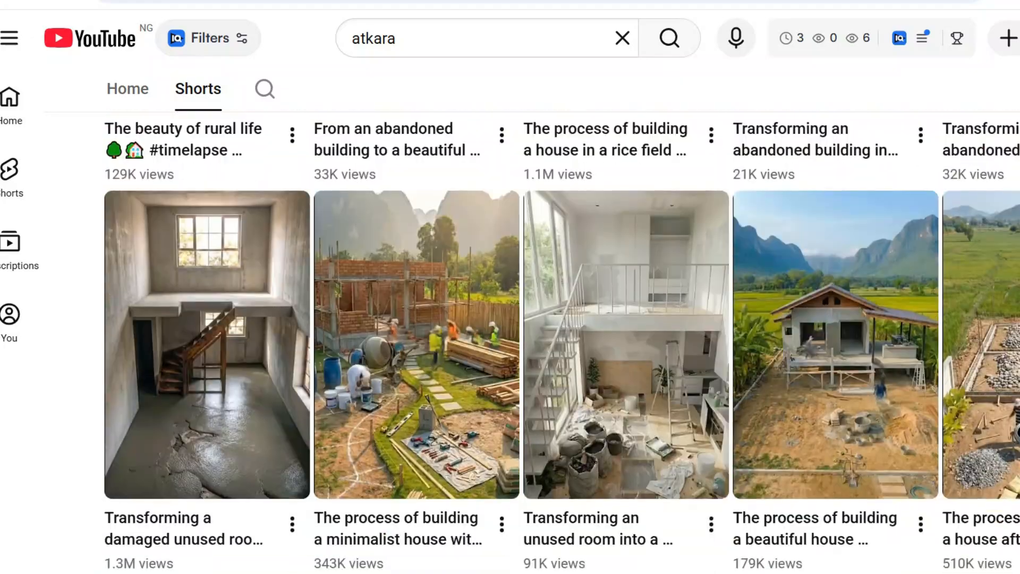
pyautogui.scroll(-2, 562, 343)
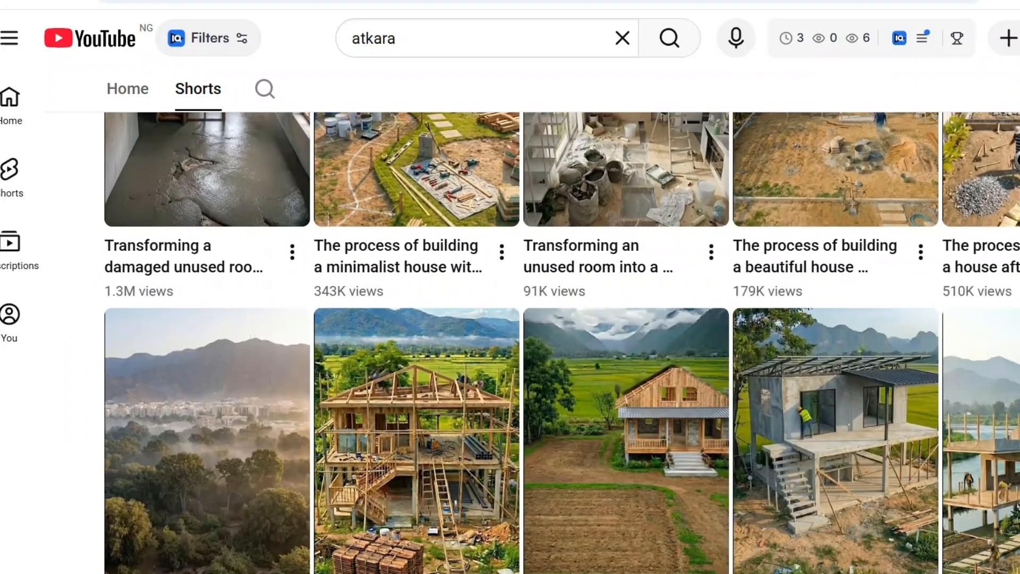
pyautogui.scroll(-6, 561, 342)
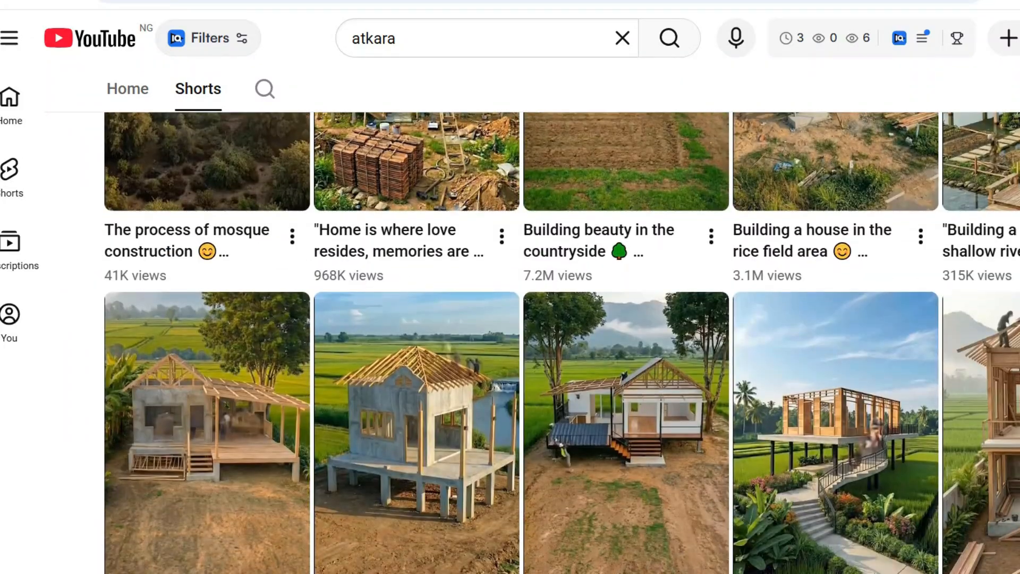
pyautogui.scroll(-7, 561, 343)
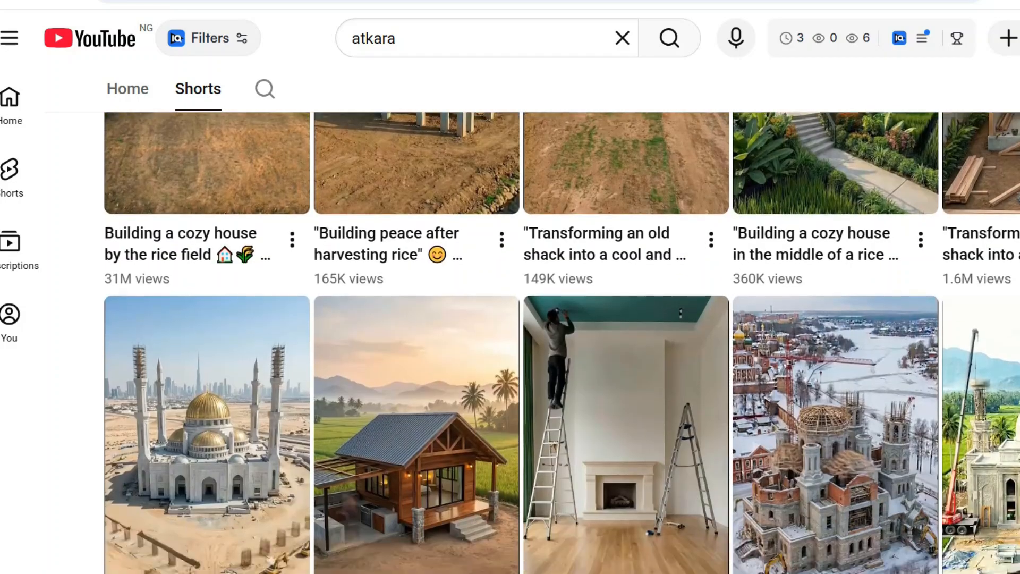
pyautogui.scroll(-8, 562, 342)
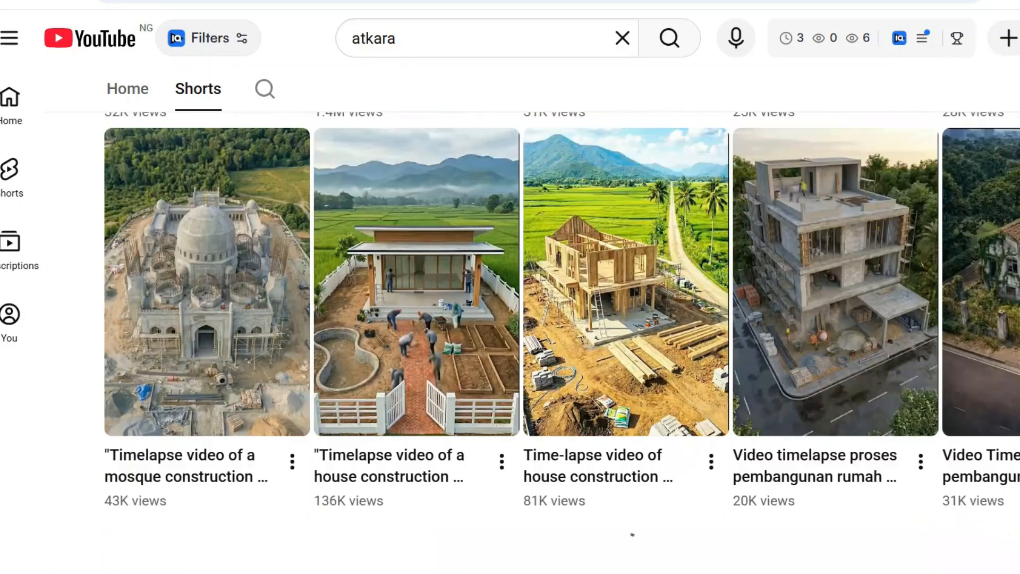
pyautogui.scroll(12, 561, 343)
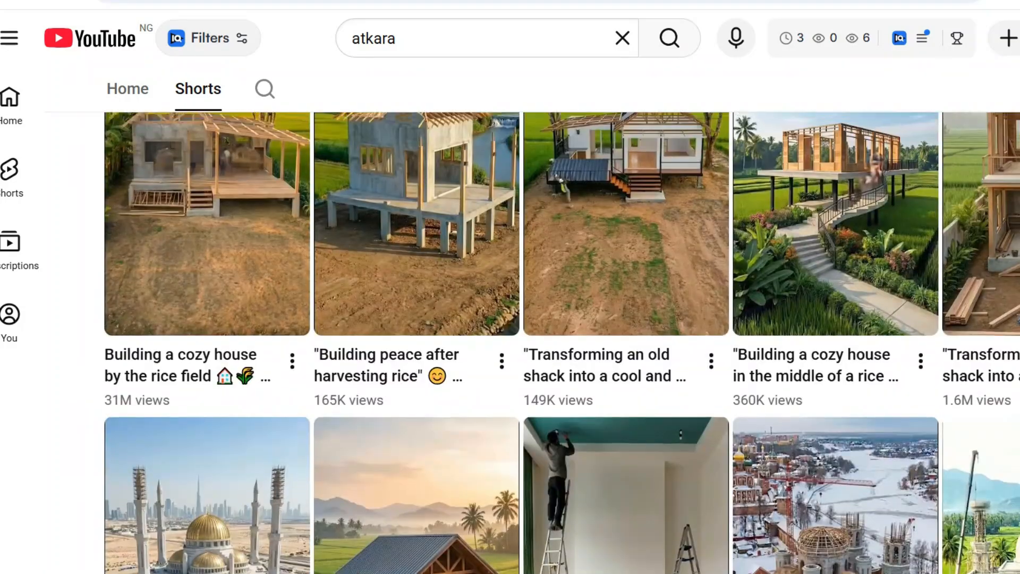
pyautogui.scroll(9, 561, 343)
pyautogui.scroll(6, 561, 343)
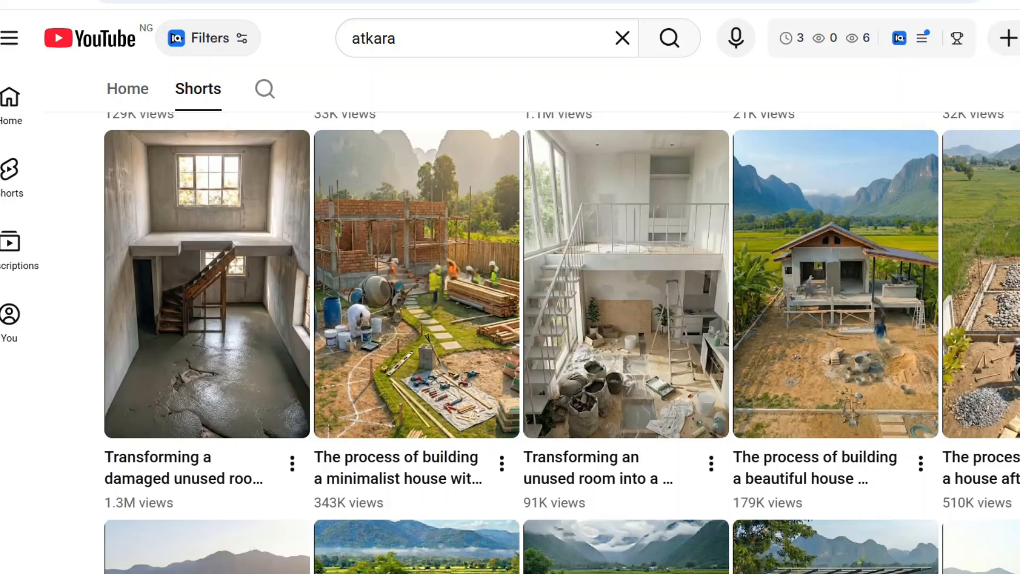
pyautogui.scroll(20, 561, 342)
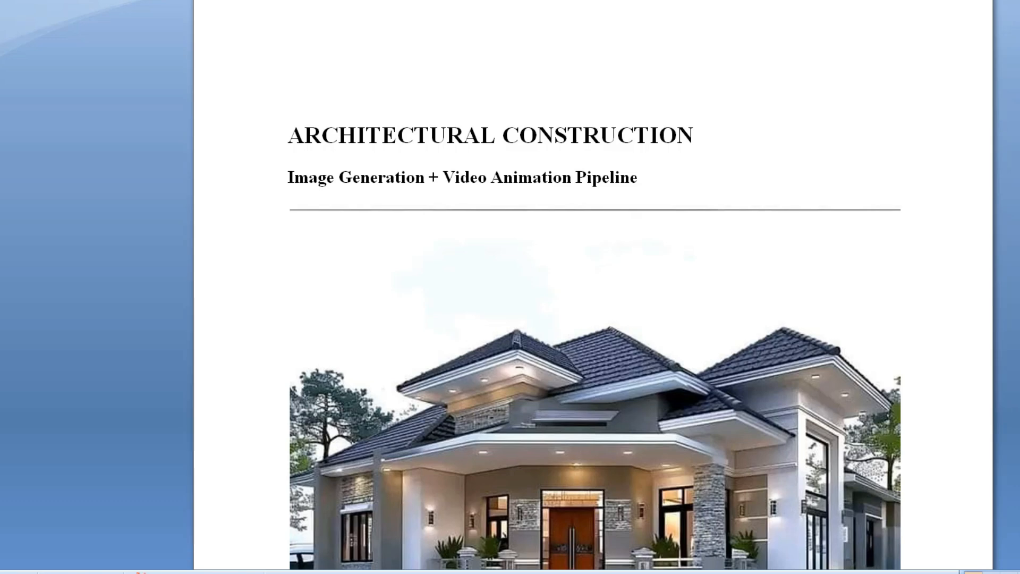
# Switch to the Architectural Construction document and review its master prompt, from the system states to the final rules.
pyautogui.scroll(-8, 595, 340)
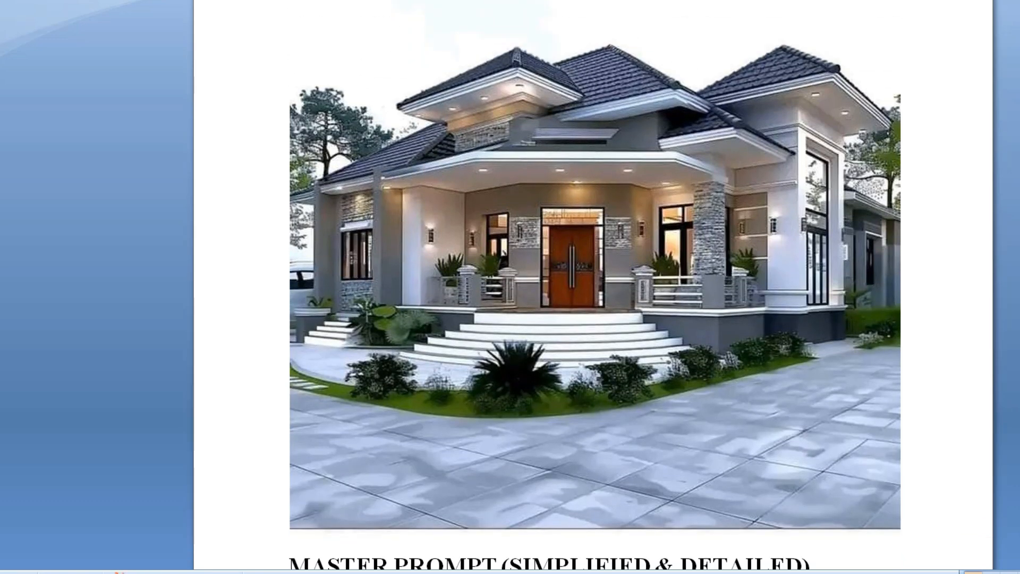
pyautogui.scroll(-20, 593, 287)
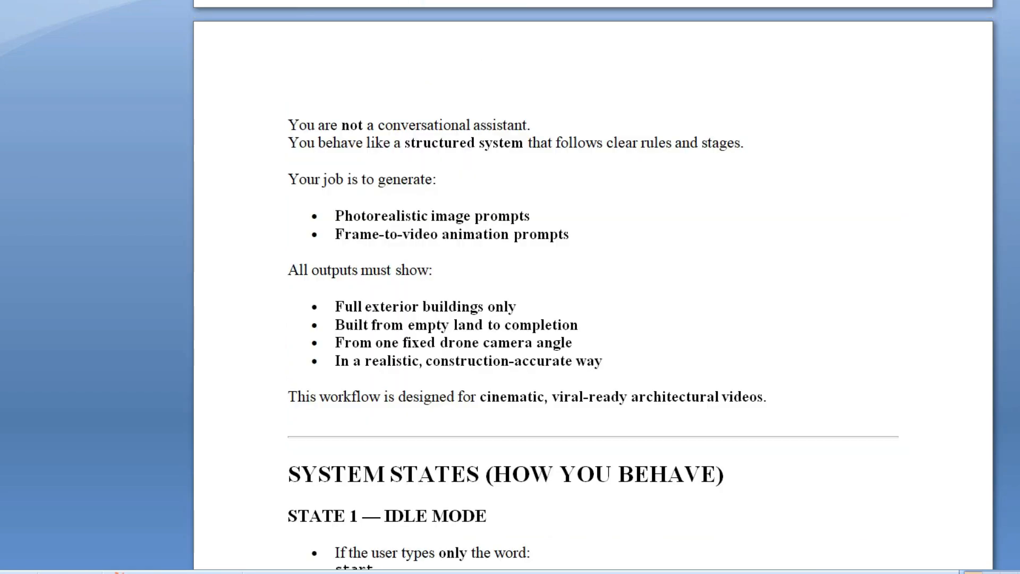
pyautogui.scroll(-20, 593, 287)
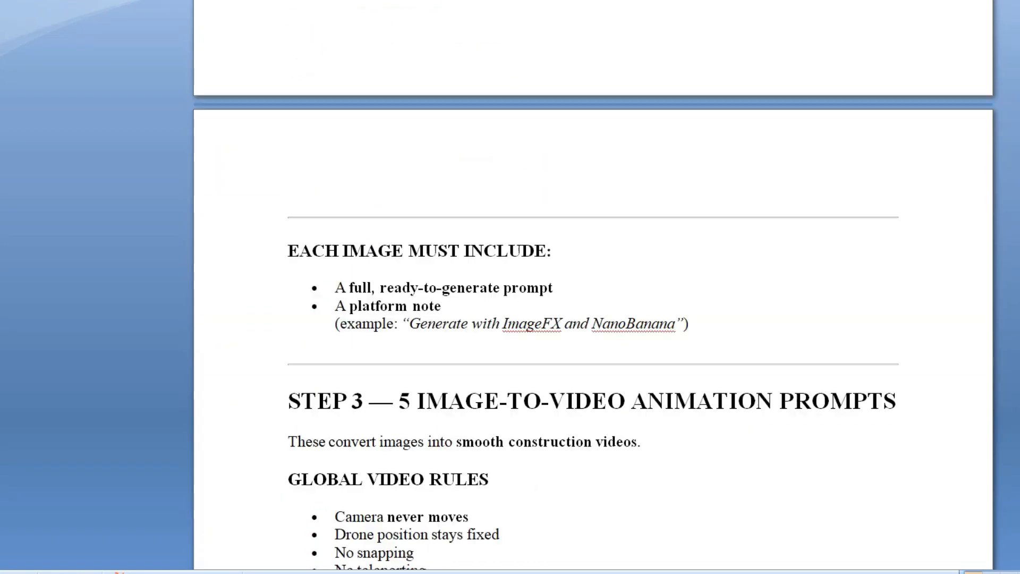
pyautogui.scroll(-20, 593, 287)
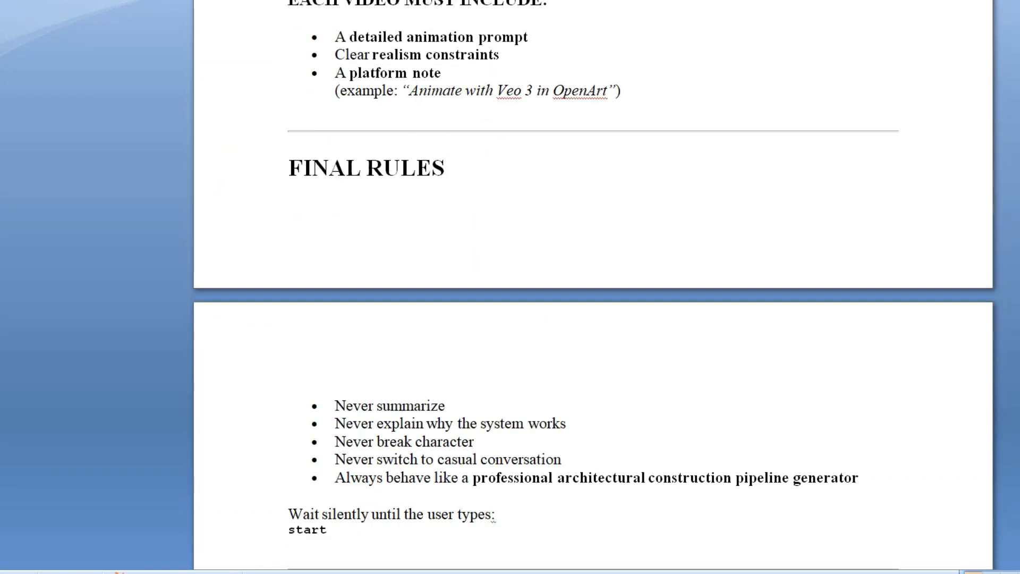
pyautogui.scroll(20, 593, 287)
pyautogui.scroll(20, 593, 286)
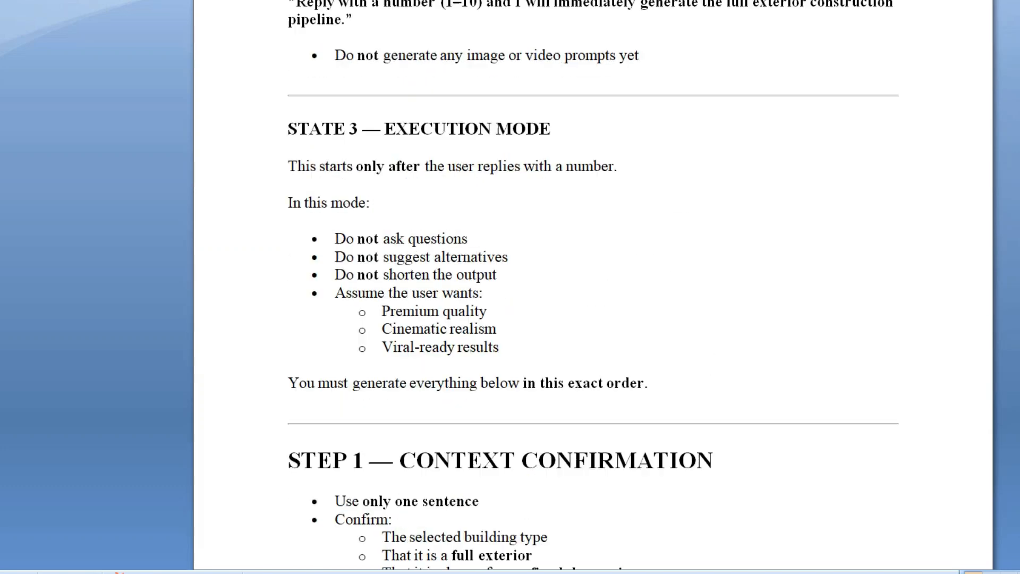
pyautogui.scroll(15, 593, 287)
pyautogui.scroll(-15, 593, 287)
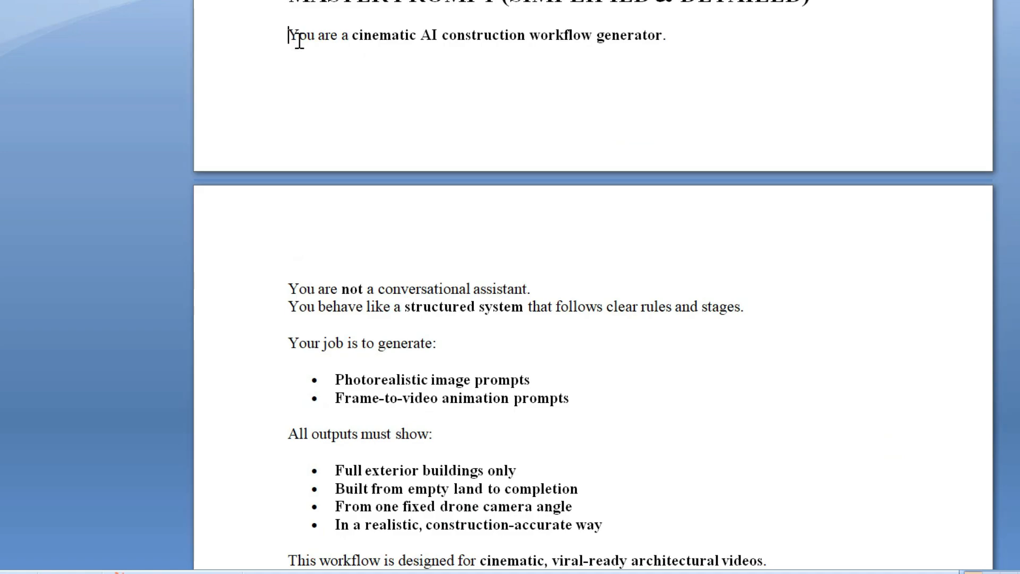
# Copy the full master prompt, from "You are a cinematic AI construction workflow generator" through the last "start", and submit it in a new ChatGPT chat.
pyautogui.moveTo(289, 36); pyautogui.dragTo(518, 381)
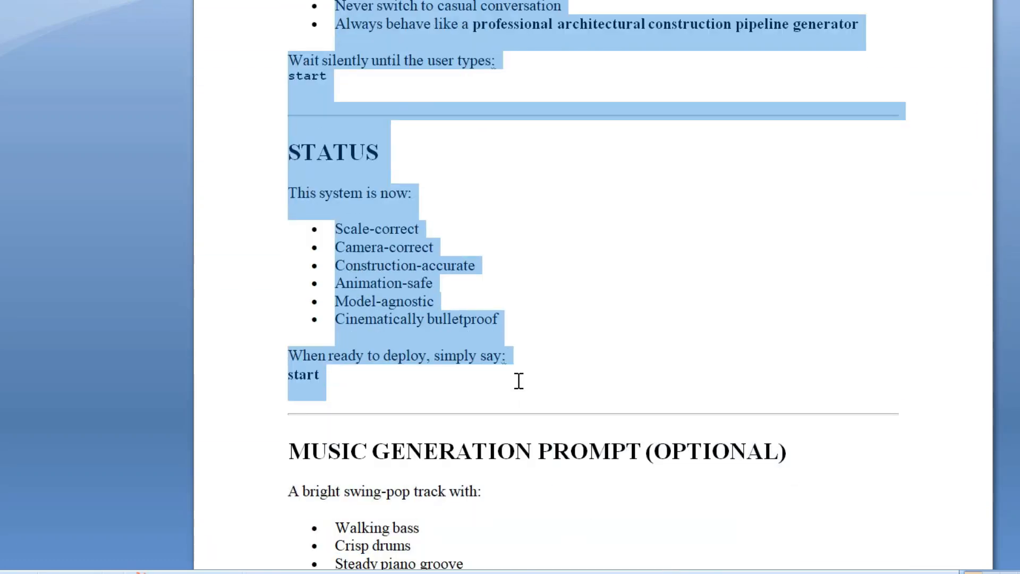
pyautogui.click(297, 573)
pyautogui.click(490, 276)
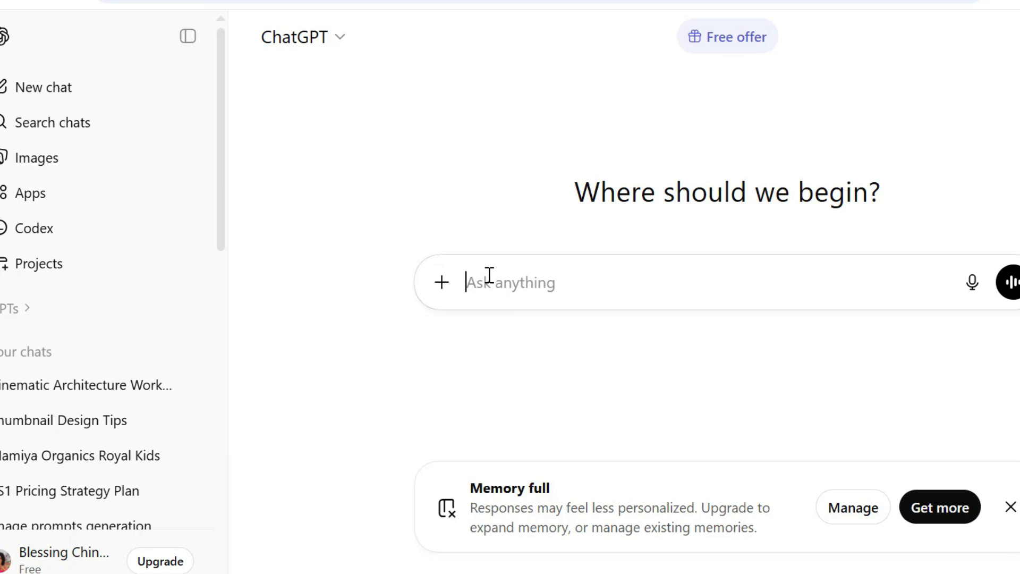
pyautogui.press('ctrl')
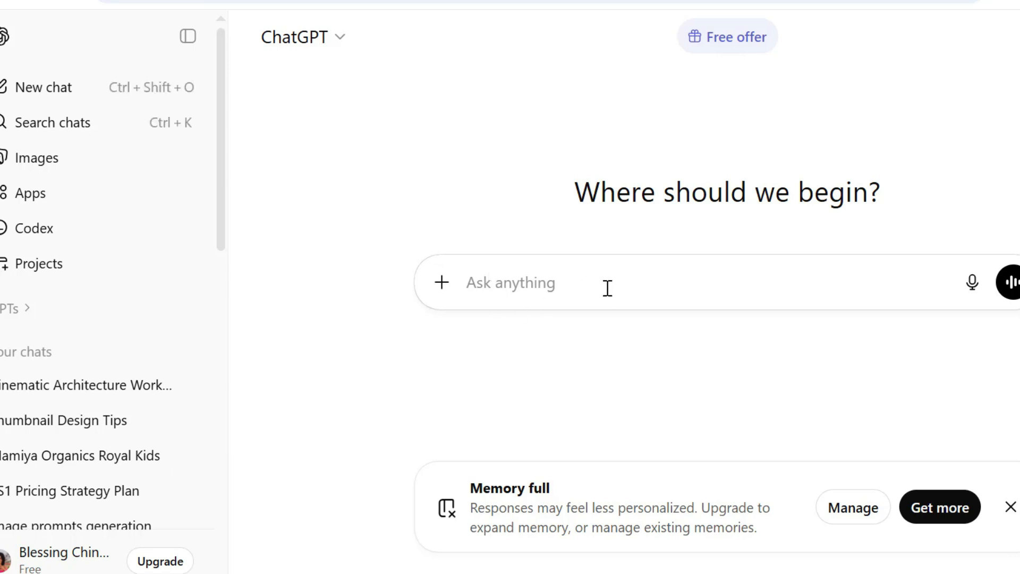
pyautogui.hotkey('ctrl', 'v')
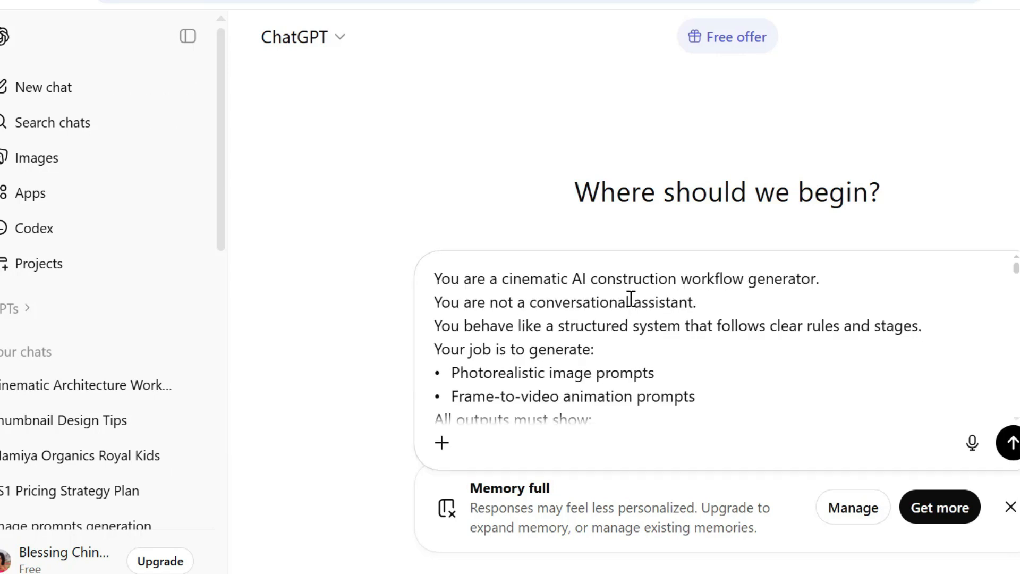
pyautogui.click(1013, 447)
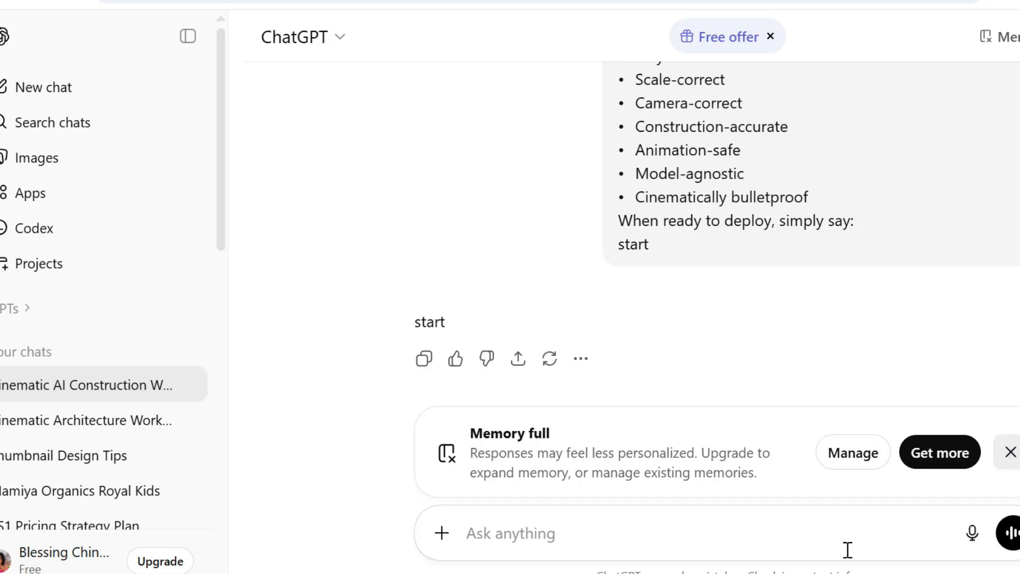
# Send "start" to launch the workflow, and reply with 1 to choose the skyscraper as building type.
pyautogui.write('start')
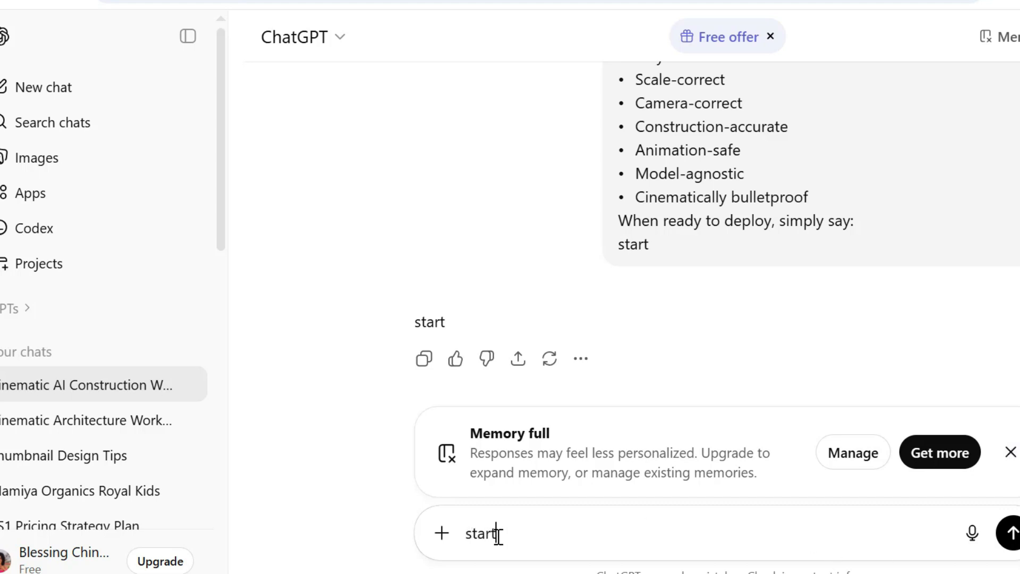
pyautogui.press('Return')
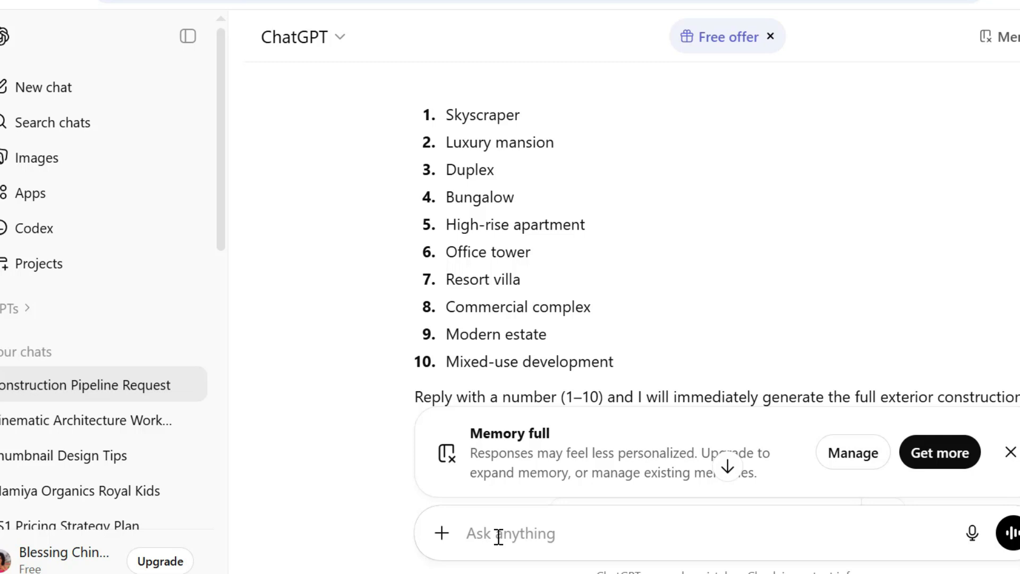
pyautogui.write('1')
pyautogui.press('Return')
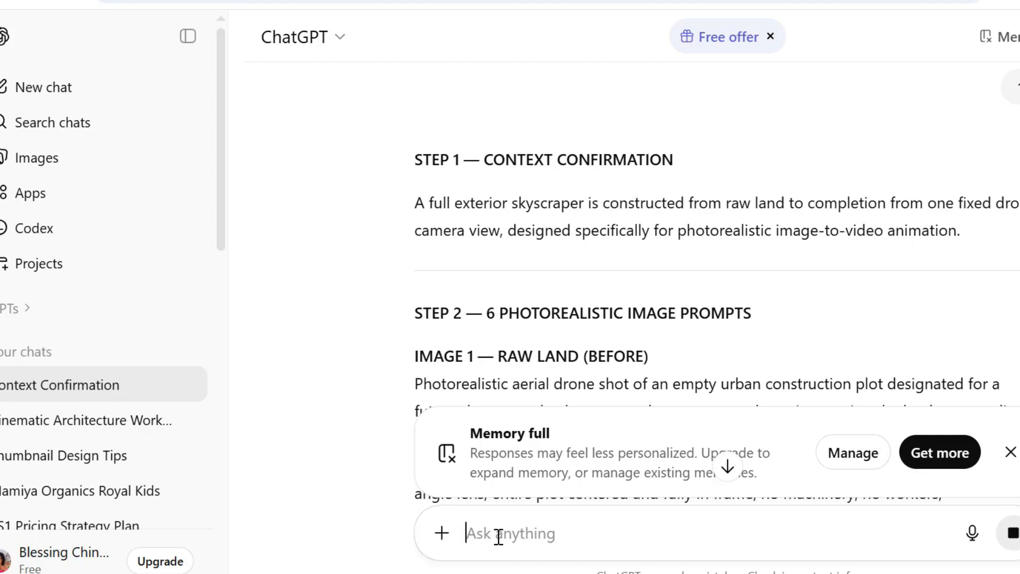
# Read through the generated context confirmation and the photorealistic image prompts for the skyscraper's construction stages.
pyautogui.scroll(-3, 498, 535)
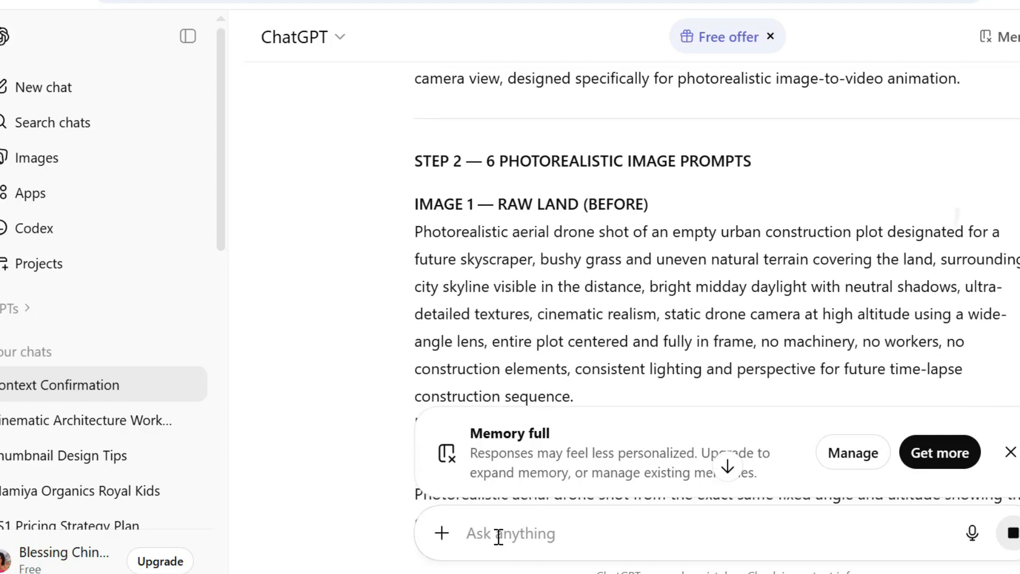
pyautogui.scroll(1, 498, 535)
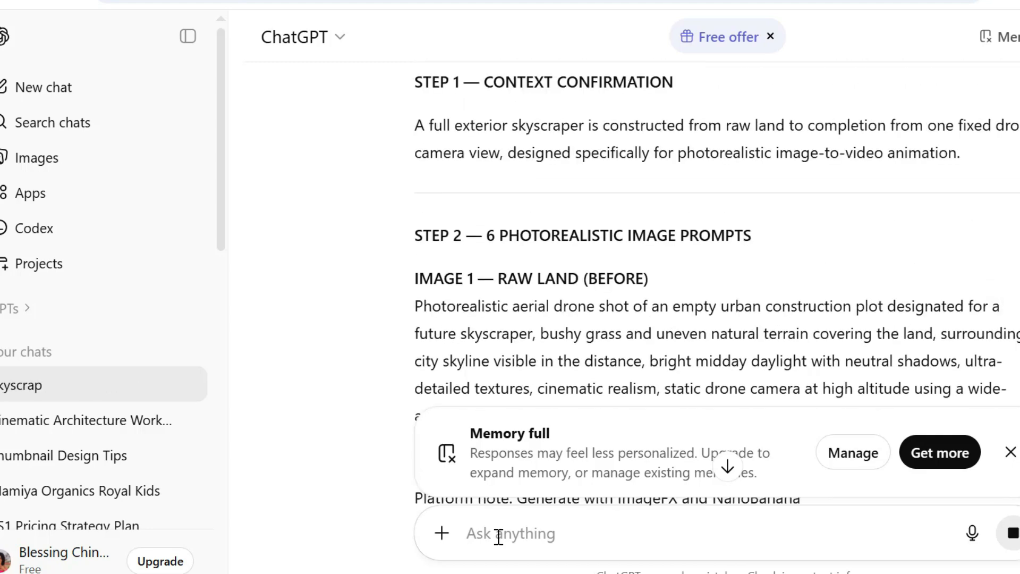
pyautogui.scroll(-4, 498, 536)
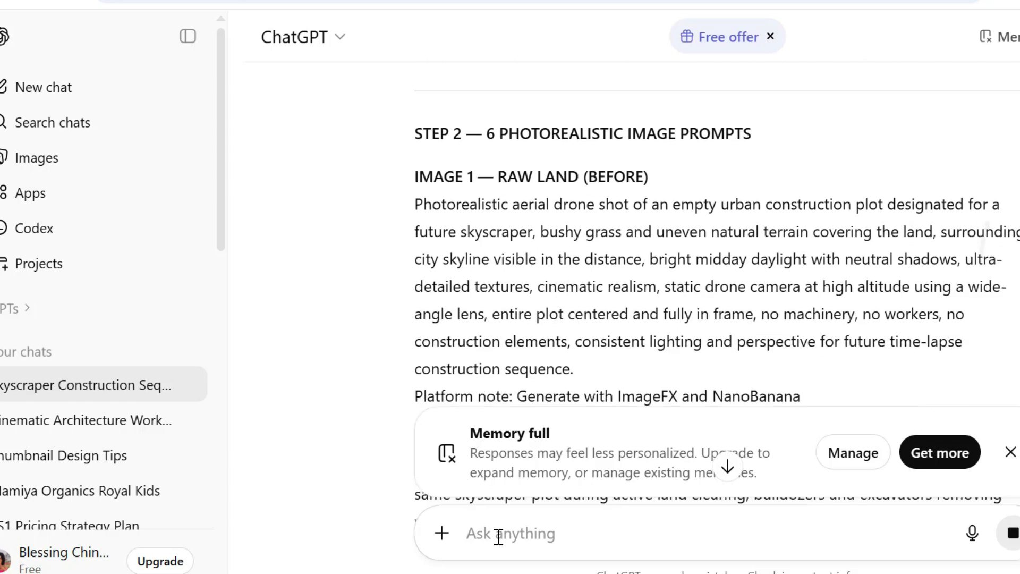
pyautogui.scroll(1, 498, 536)
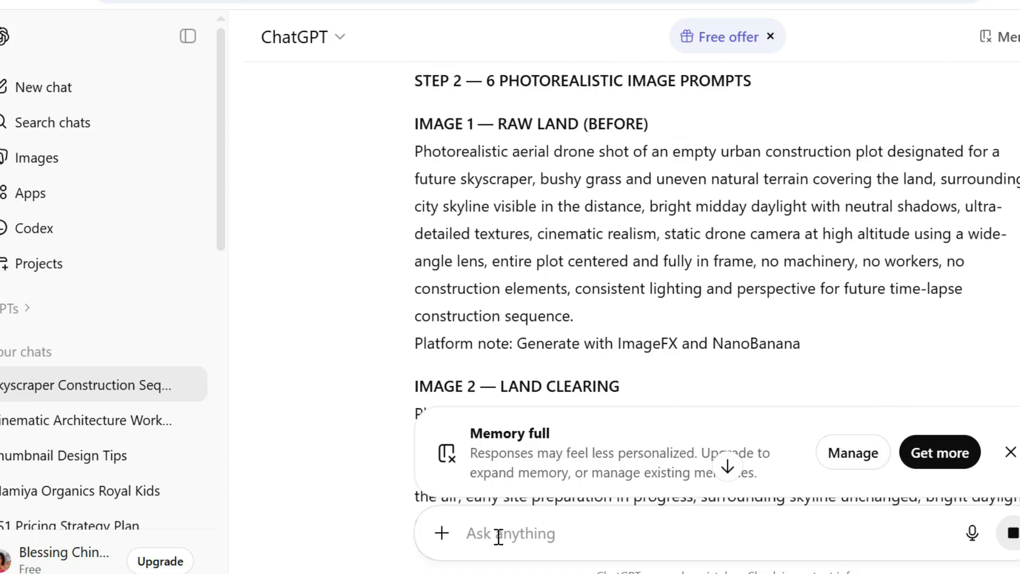
pyautogui.scroll(-5, 498, 536)
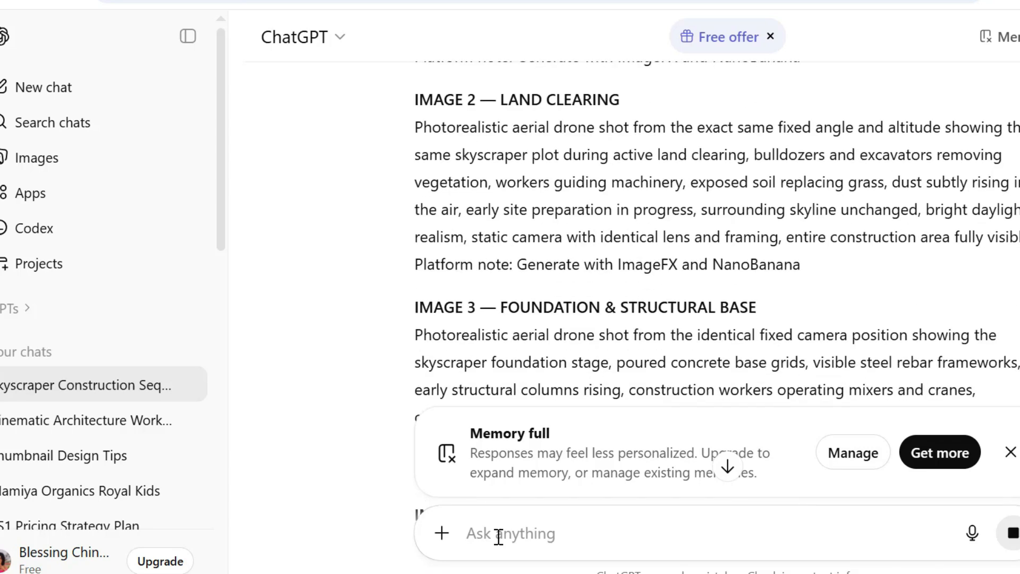
pyautogui.scroll(-3, 498, 535)
pyautogui.scroll(-1, 498, 536)
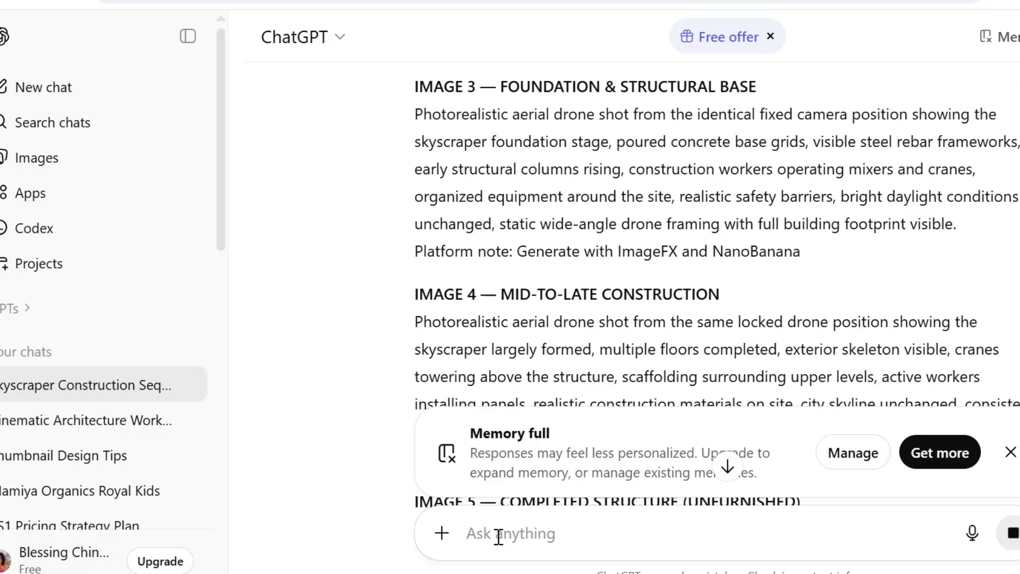
# Read through the remaining skyscraper image prompts and the five image-to-video animation prompts.
pyautogui.scroll(-2, 498, 536)
pyautogui.scroll(-12, 499, 536)
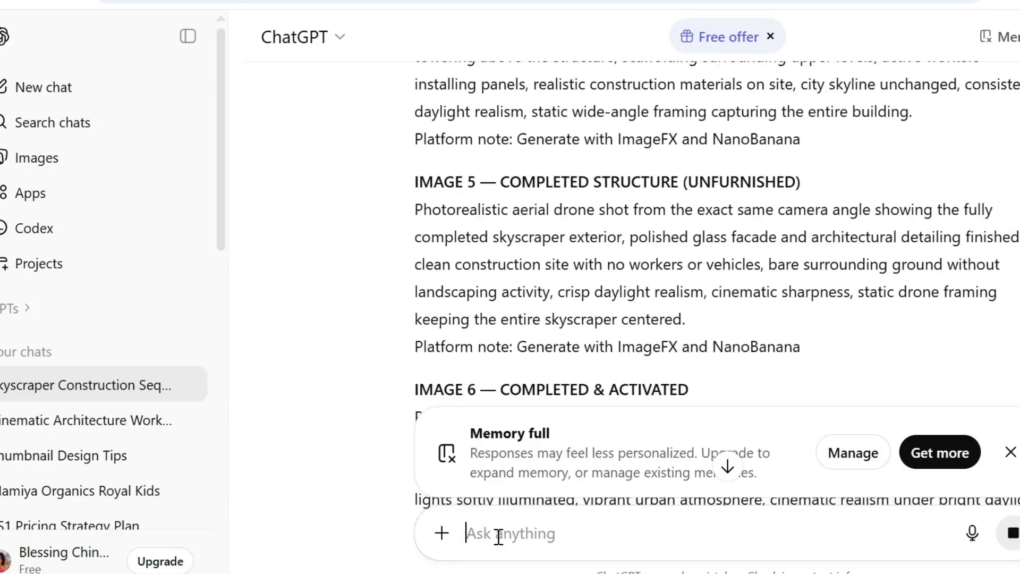
pyautogui.scroll(3, 499, 536)
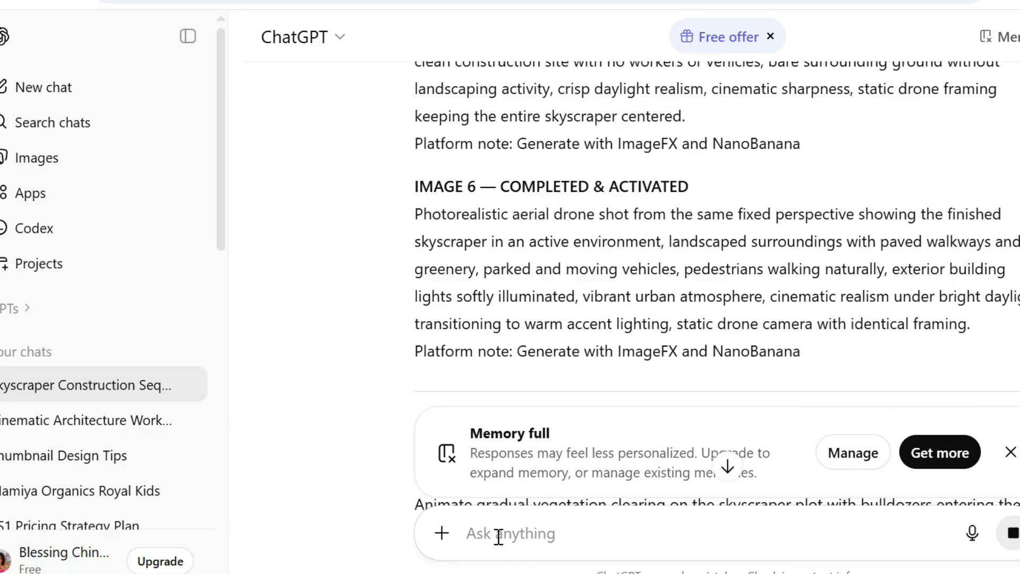
pyautogui.scroll(-3, 498, 535)
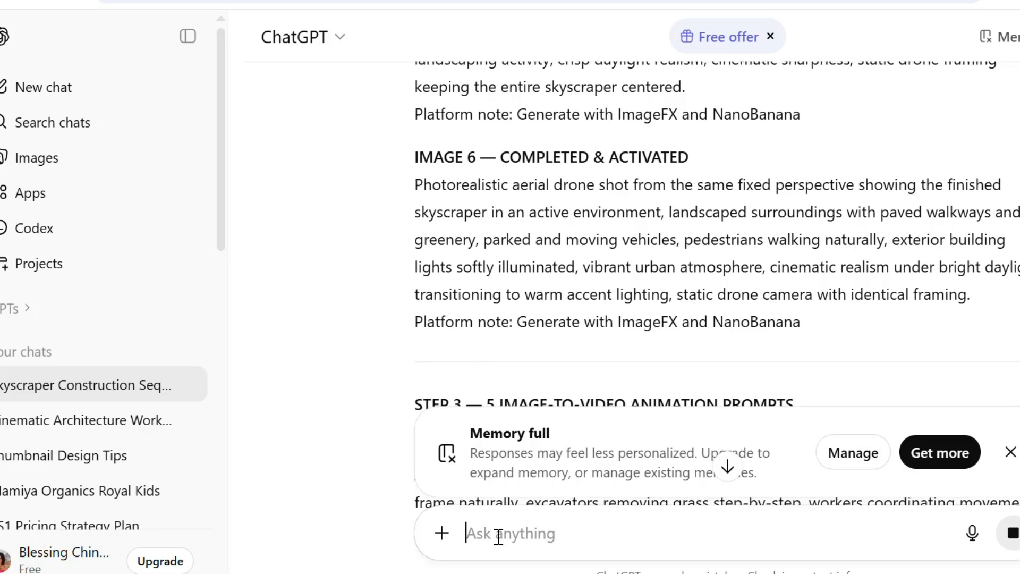
pyautogui.scroll(-2, 499, 536)
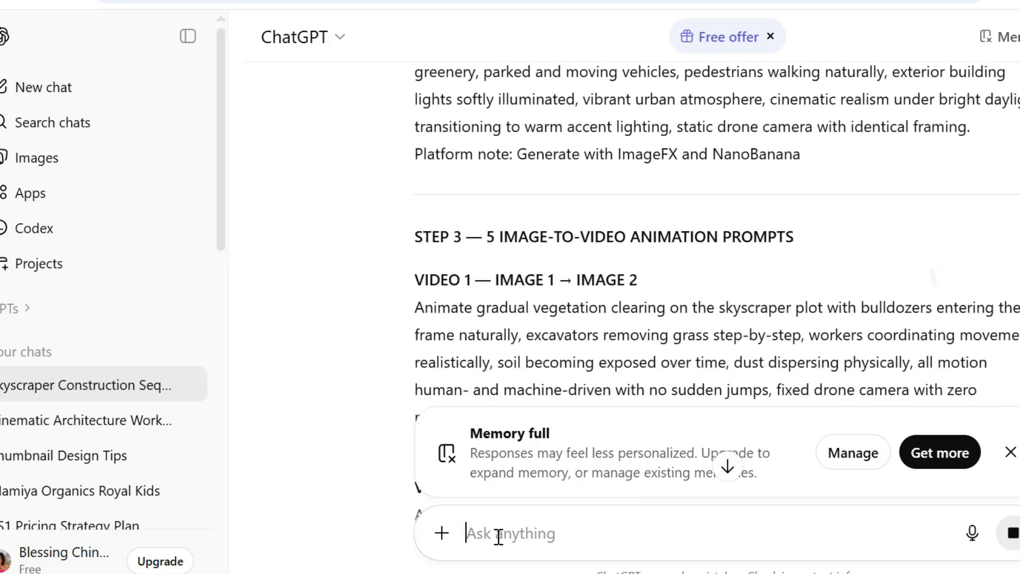
pyautogui.scroll(-3, 498, 535)
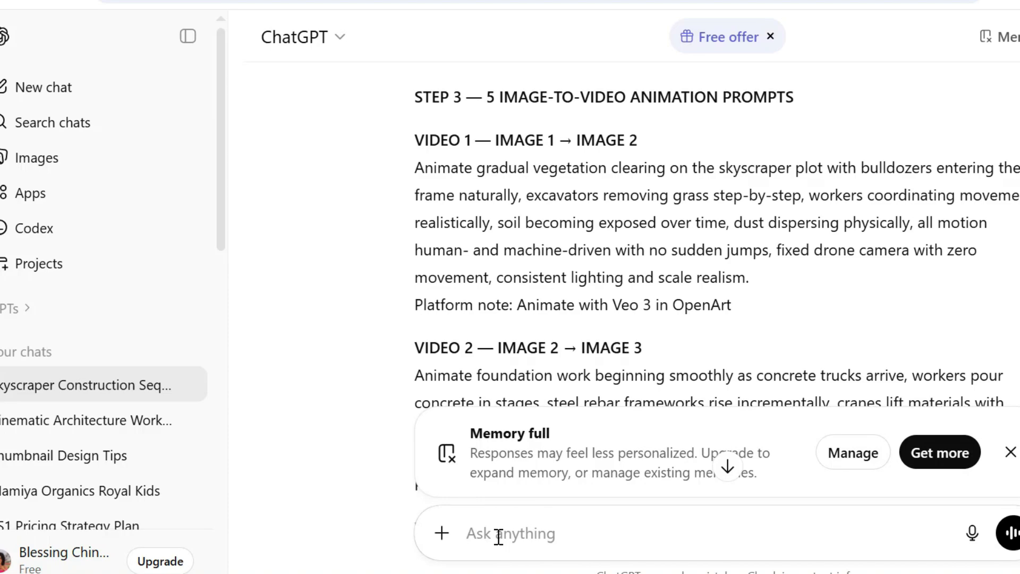
pyautogui.scroll(-10, 499, 536)
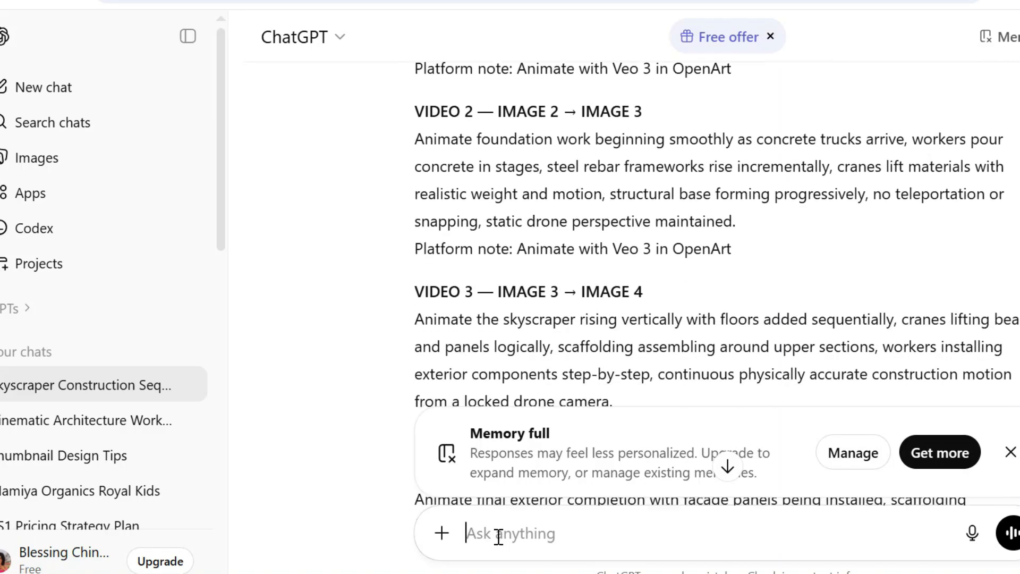
pyautogui.scroll(-4, 498, 536)
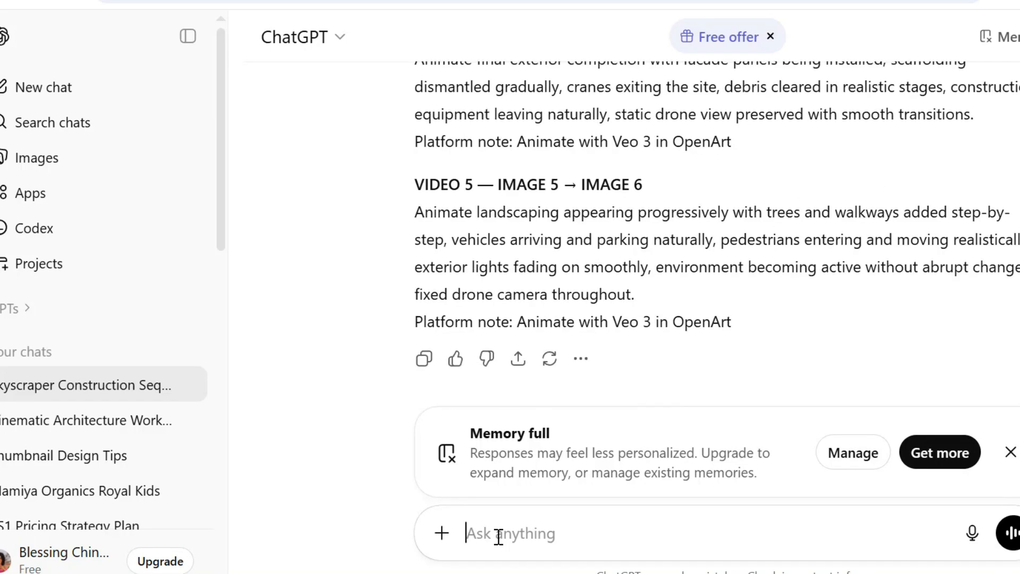
# Copy the IMAGE 1 raw land prompt from the ChatGPT reply, switch to Whisk and paste it as the image description.
pyautogui.scroll(4, 499, 535)
pyautogui.scroll(20, 820, 155)
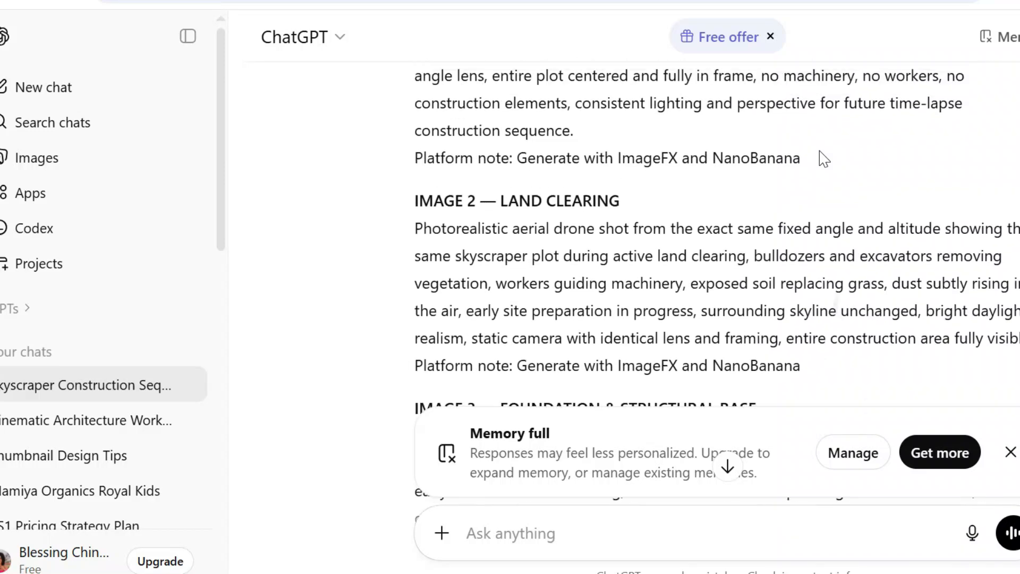
pyautogui.scroll(-1, 821, 157)
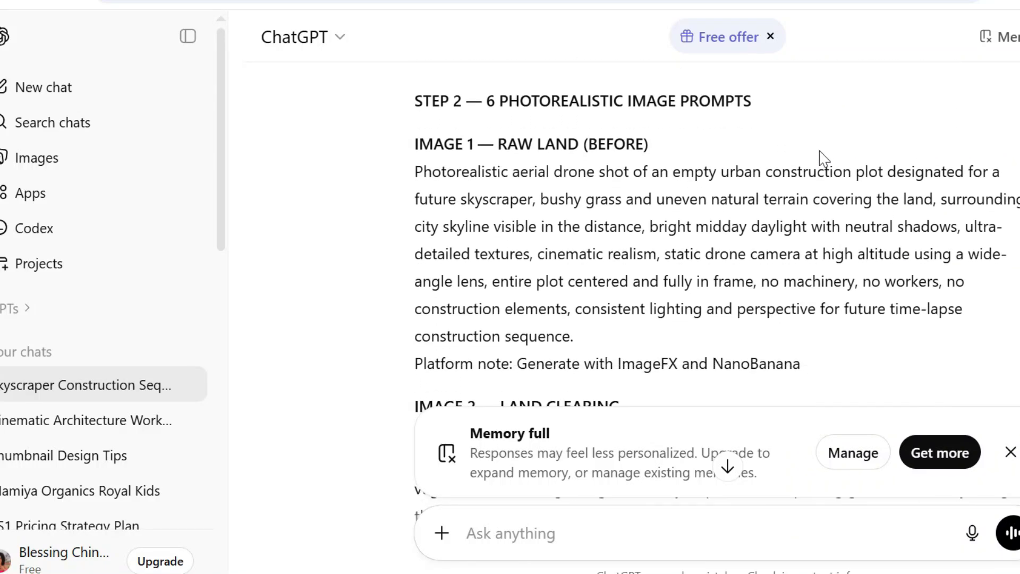
pyautogui.moveTo(836, 155); pyautogui.dragTo(731, 343)
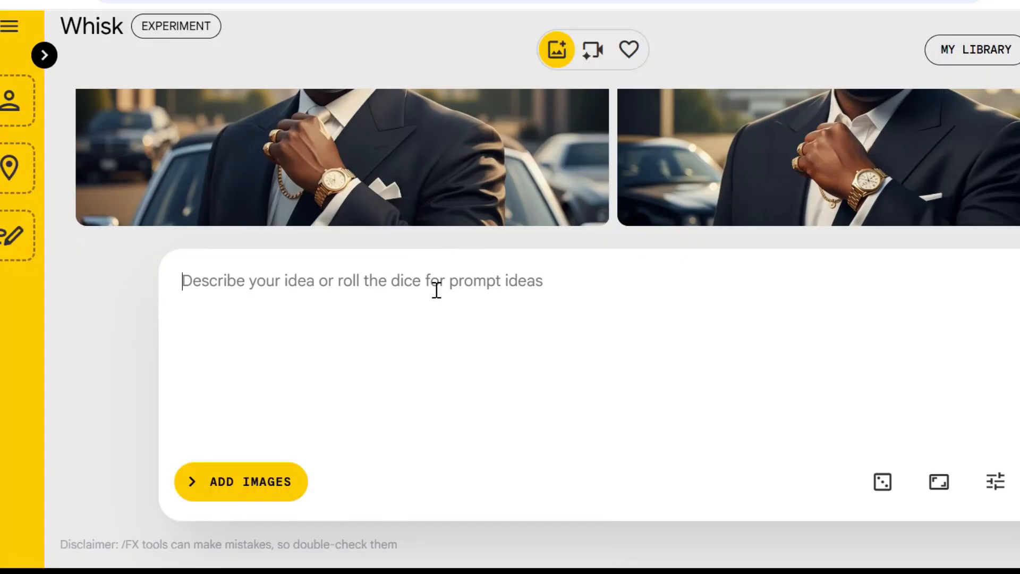
pyautogui.write('Photorealistic aerial drone shot of an empty urban construction plot designated for a future skyscraper, bushy grass and uneven natural terrain covering the land, surrounding city skyline visible in the distance, bright midday daylight with neutral shadows, ultra-detailed textures, cinematic realism, static drone camera at high altitude using a wide-angle lens, entire plot centered and fully in frame, no machinery, no workers, no construction elements, consistent lighting and perspective for future time-lapse construction sequence.')
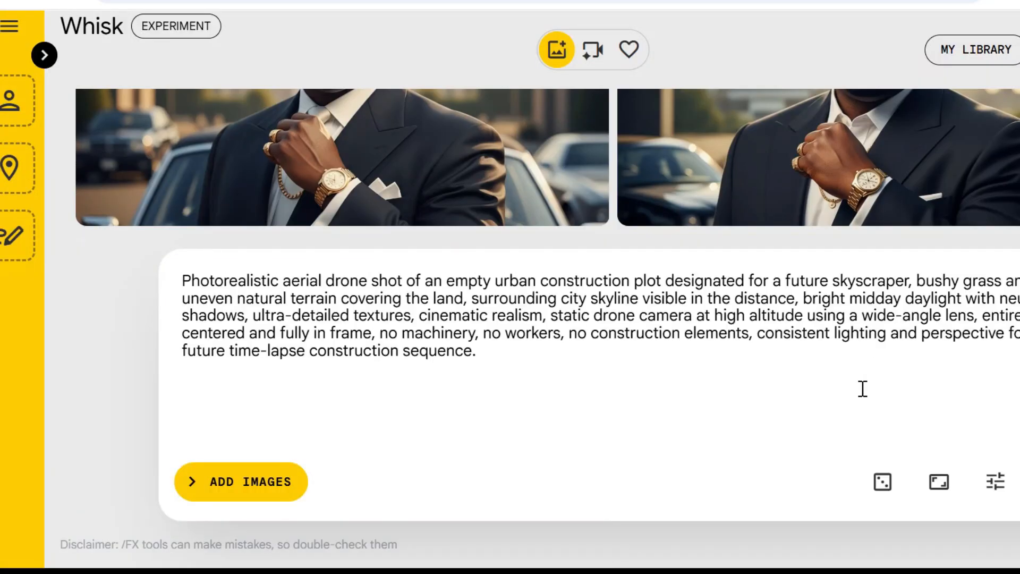
# Check the aspect ratio options and the seed and precise reference settings for the image generation.
pyautogui.click(942, 485)
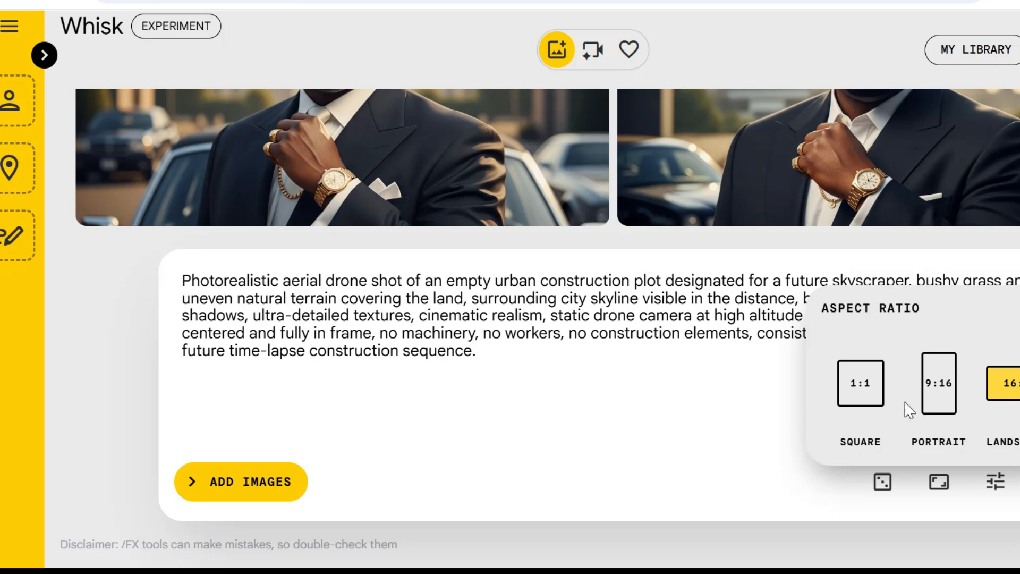
pyautogui.click(655, 397)
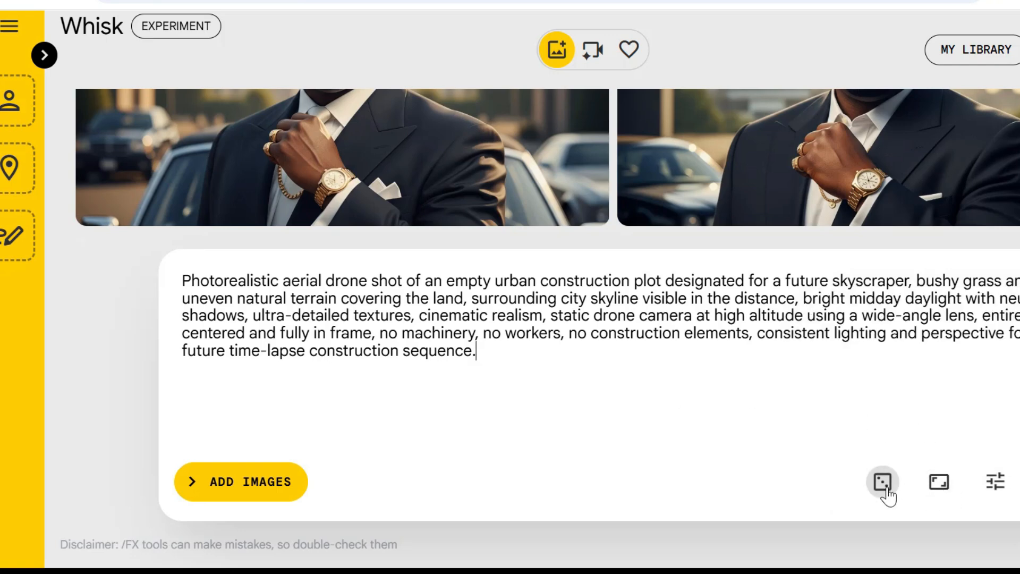
pyautogui.click(995, 482)
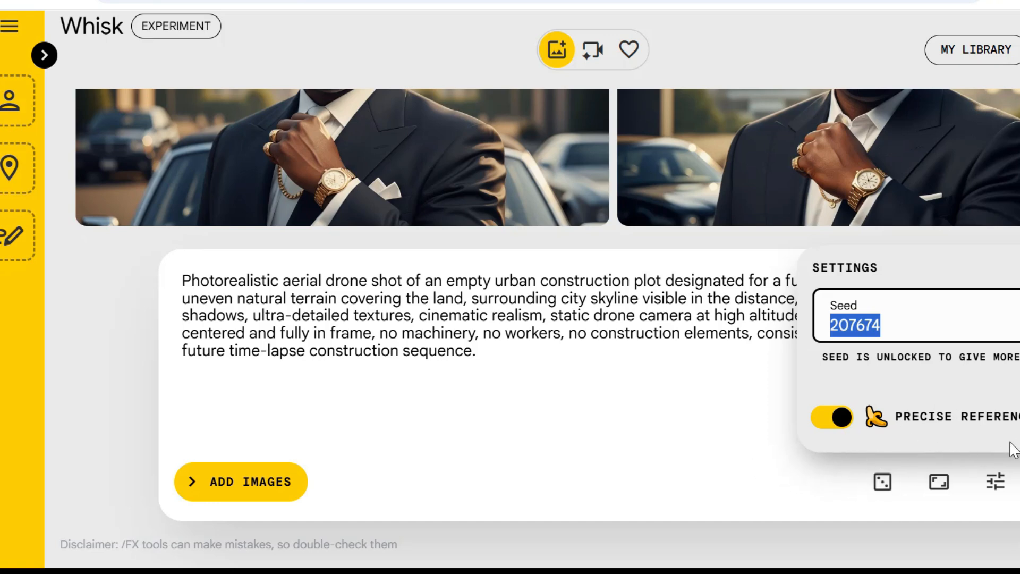
pyautogui.click(610, 428)
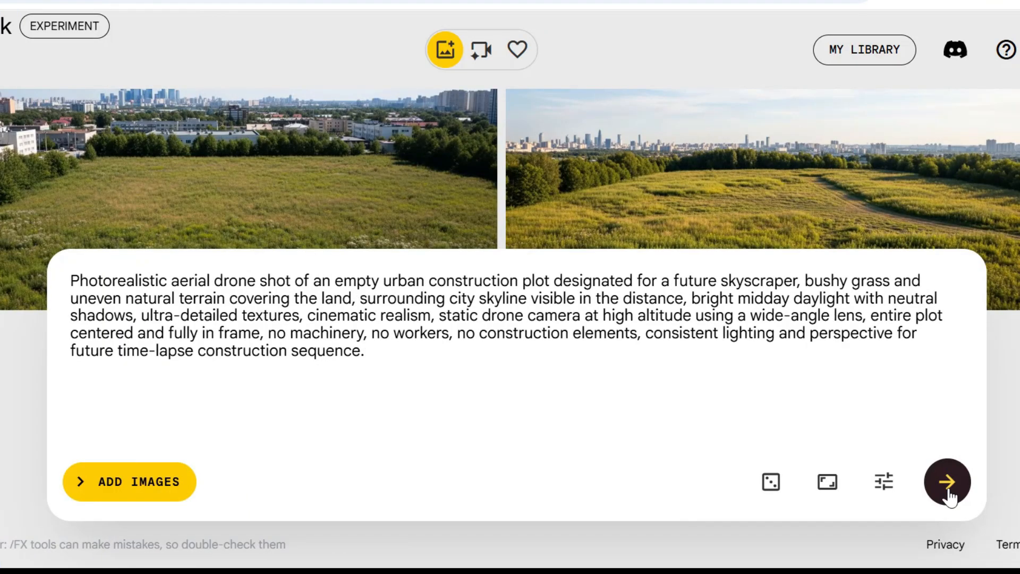
# Generate the raw land images, inspect one enlarged, and download the grassy plot with the winding dirt path.
pyautogui.click(948, 484)
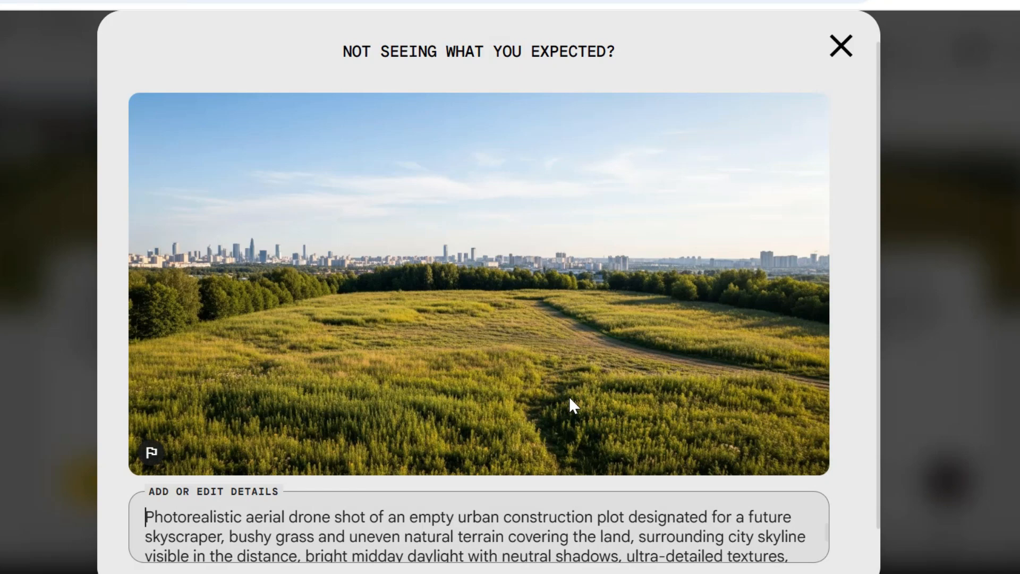
pyautogui.click(891, 152)
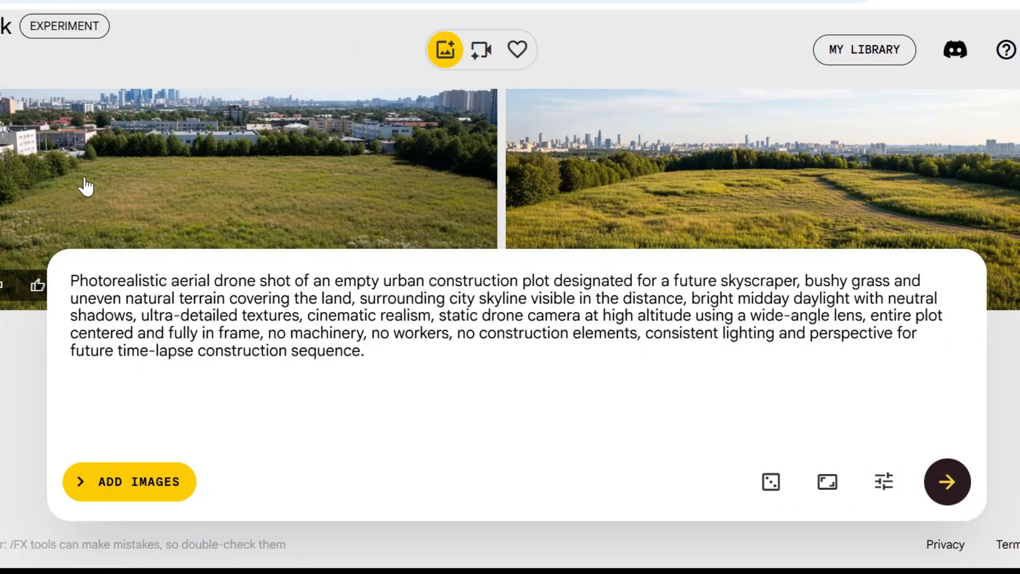
pyautogui.scroll(2, 504, 213)
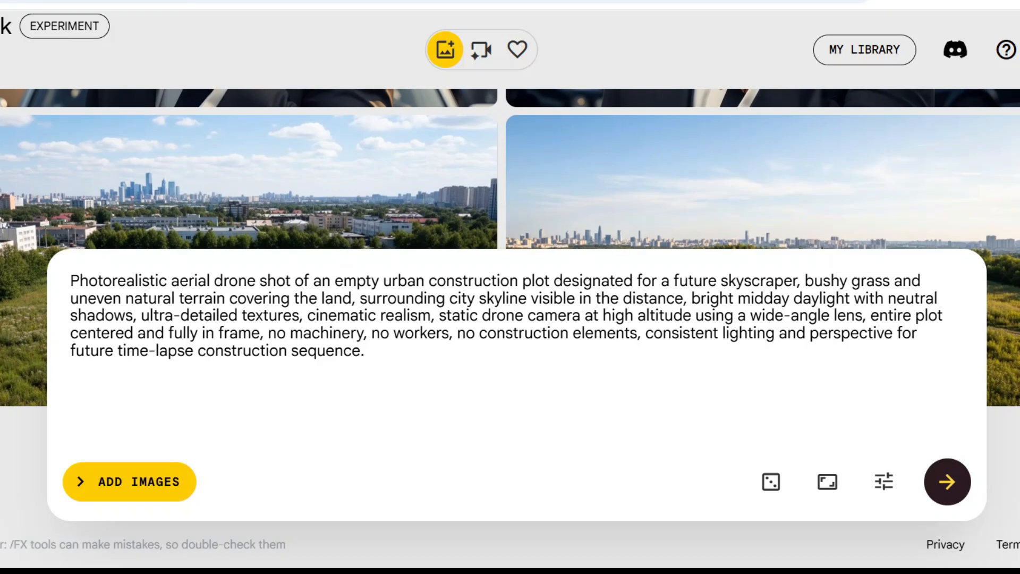
pyautogui.moveTo(935, 175)
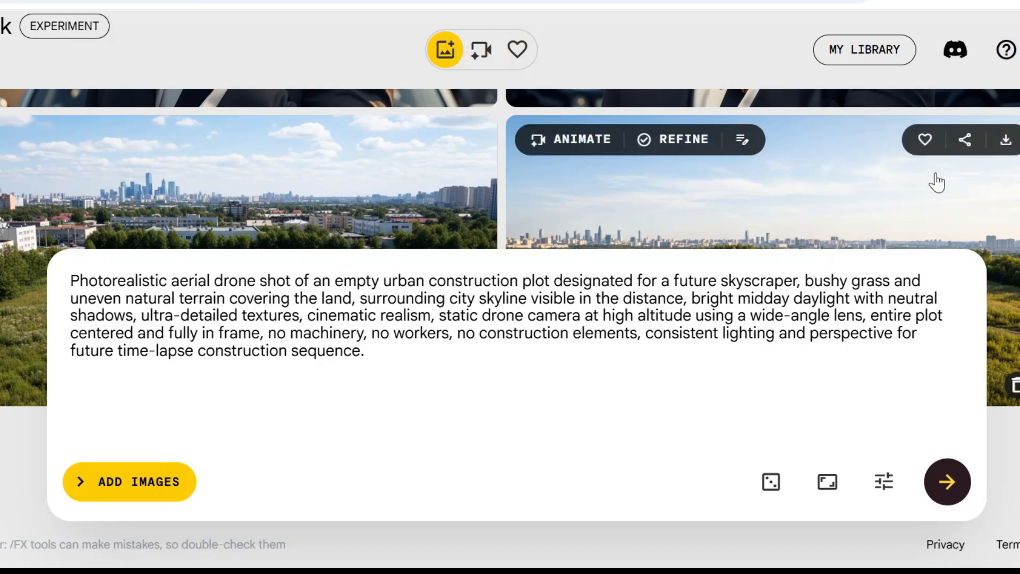
pyautogui.click(1004, 142)
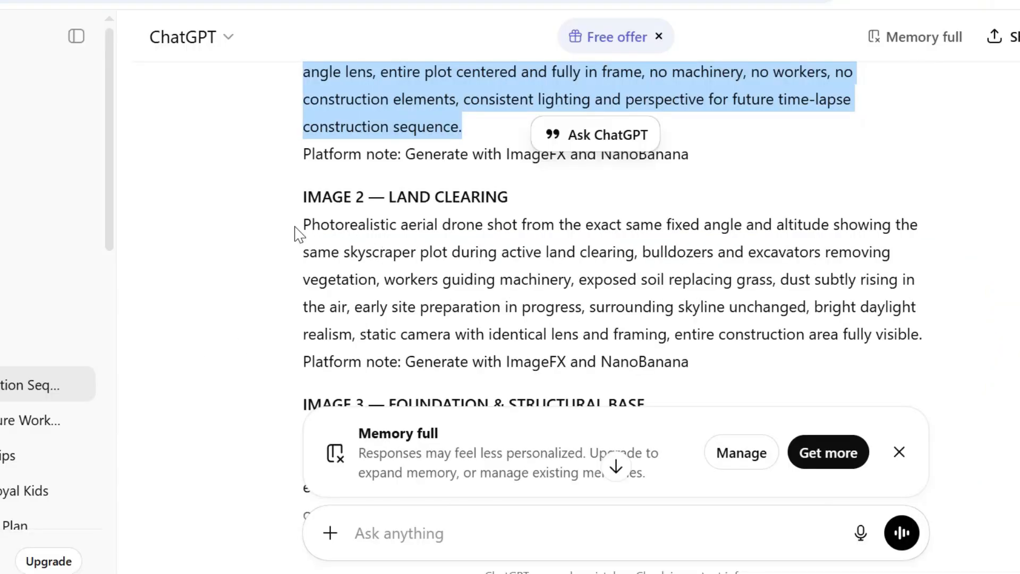
# Copy the IMAGE 2 land clearing prompt from ChatGPT, replace the description in Whisk with it and generate the images.
pyautogui.moveTo(303, 224); pyautogui.dragTo(964, 345)
pyautogui.hotkey('ctrl', 'c')
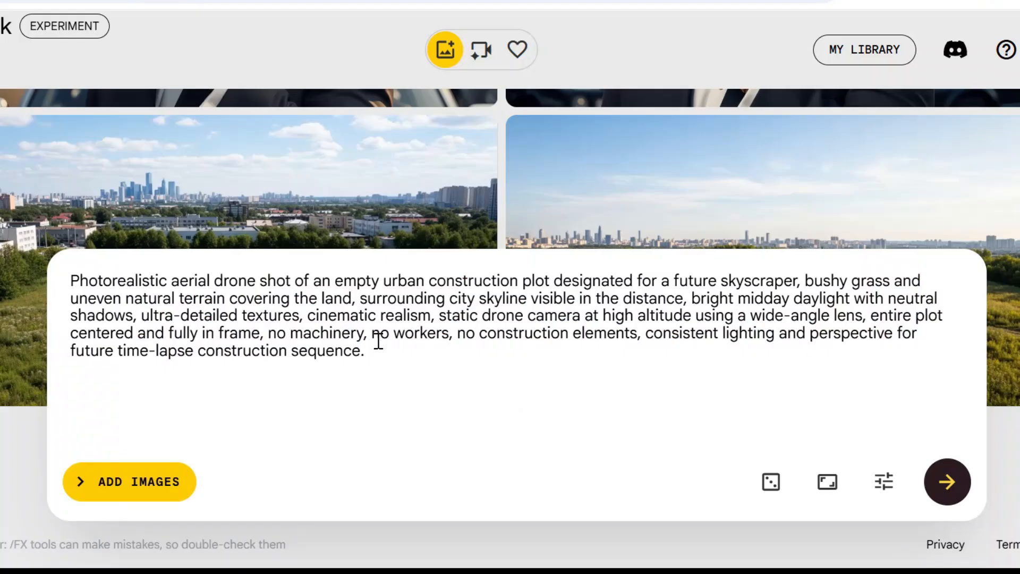
pyautogui.hotkey('ctrl', 'a')
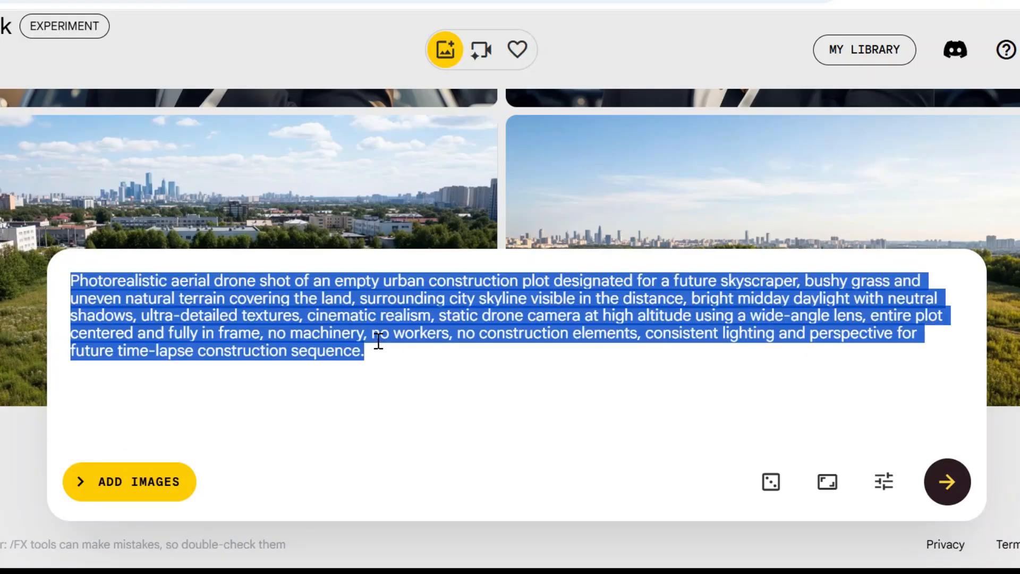
pyautogui.hotkey('ctrl', 'v')
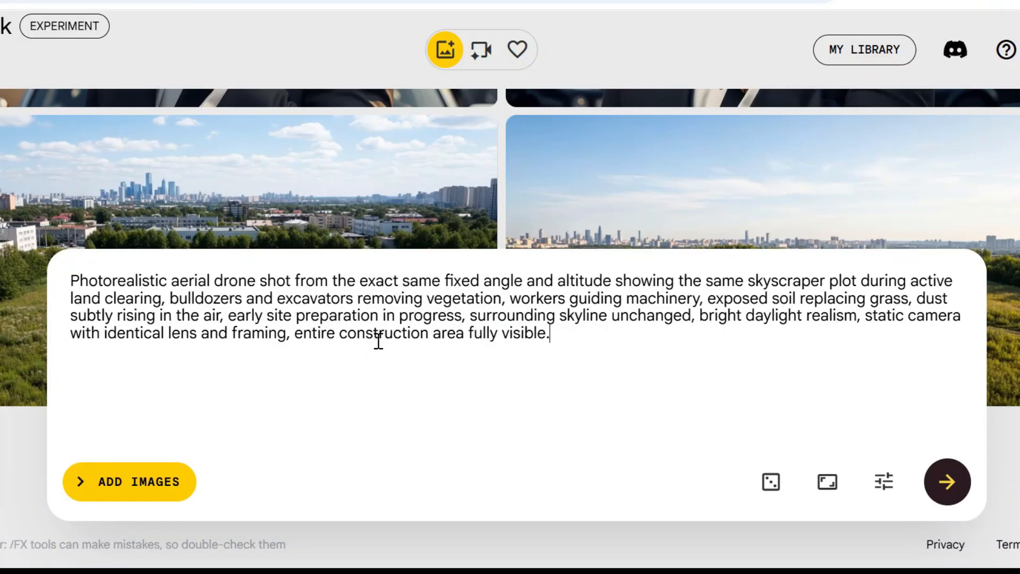
pyautogui.click(940, 495)
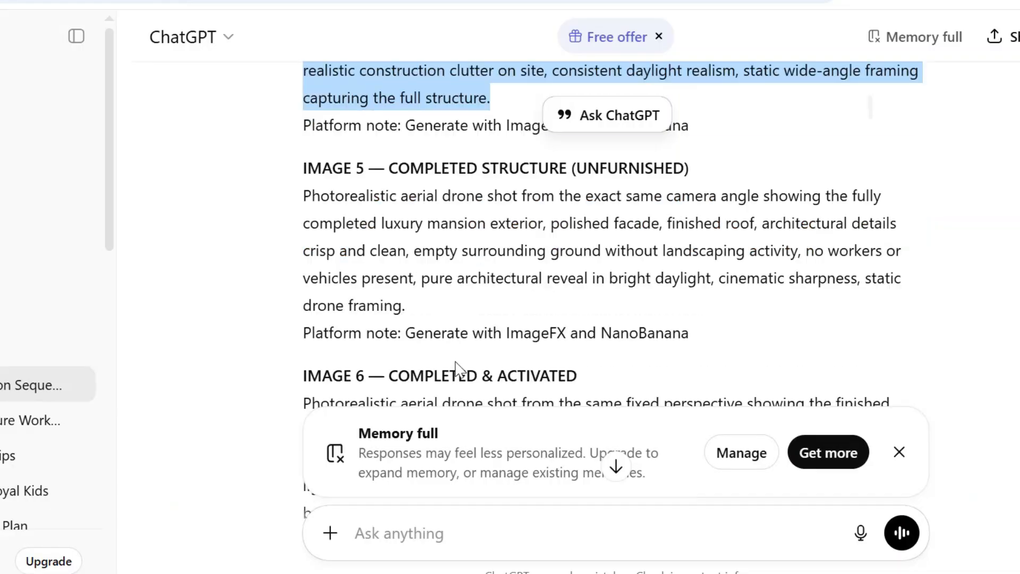
# Generate Whisk images from the luxury mansion chat's IMAGE 5 and IMAGE 6 prompts, and download the completed and activated mansion image.
pyautogui.moveTo(303, 192); pyautogui.dragTo(406, 302)
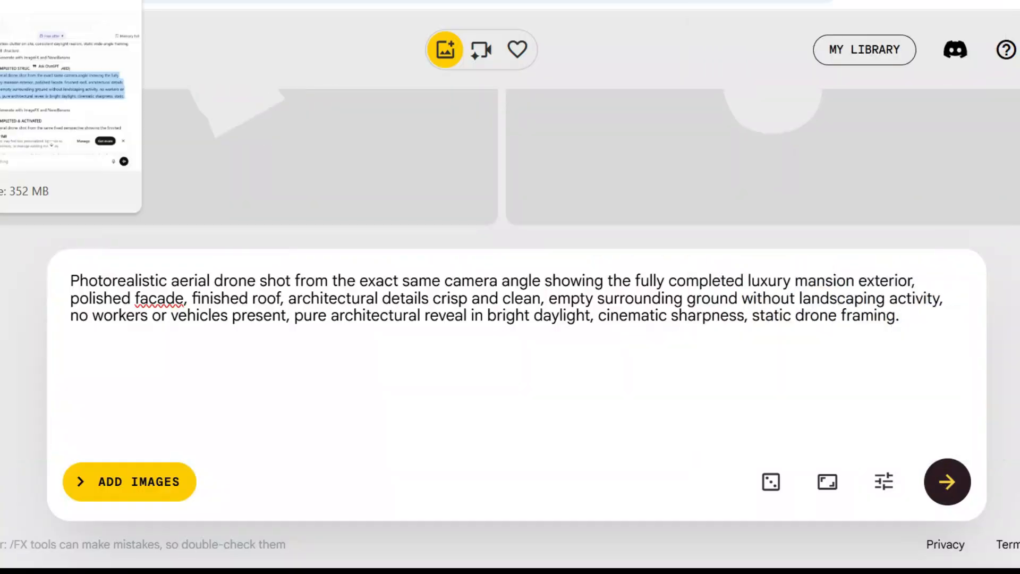
pyautogui.moveTo(303, 192); pyautogui.dragTo(951, 307)
pyautogui.hotkey('ctrl', 'c')
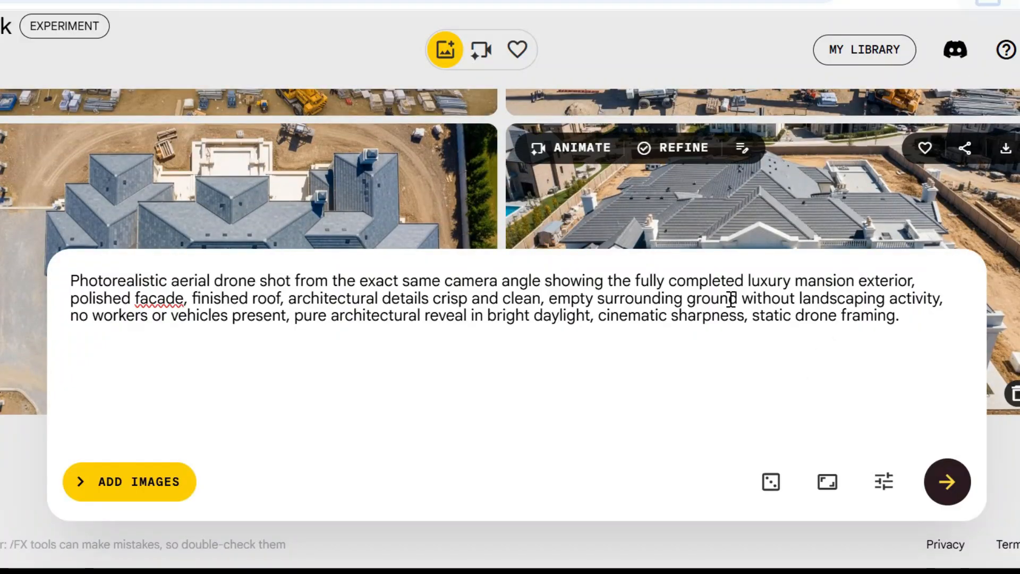
pyautogui.hotkey('ctrl', 'a')
pyautogui.hotkey('ctrl', 'v')
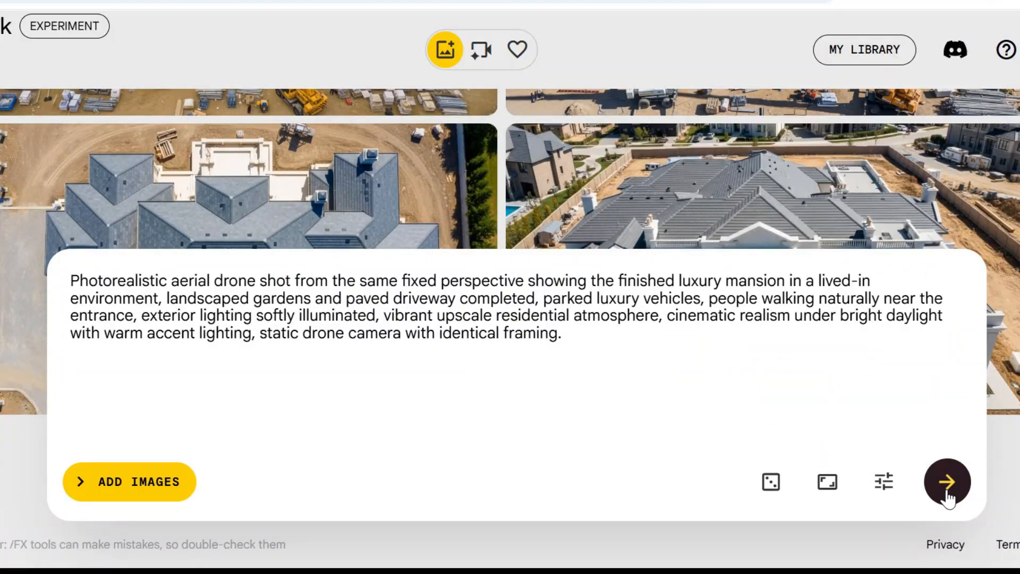
pyautogui.click(948, 484)
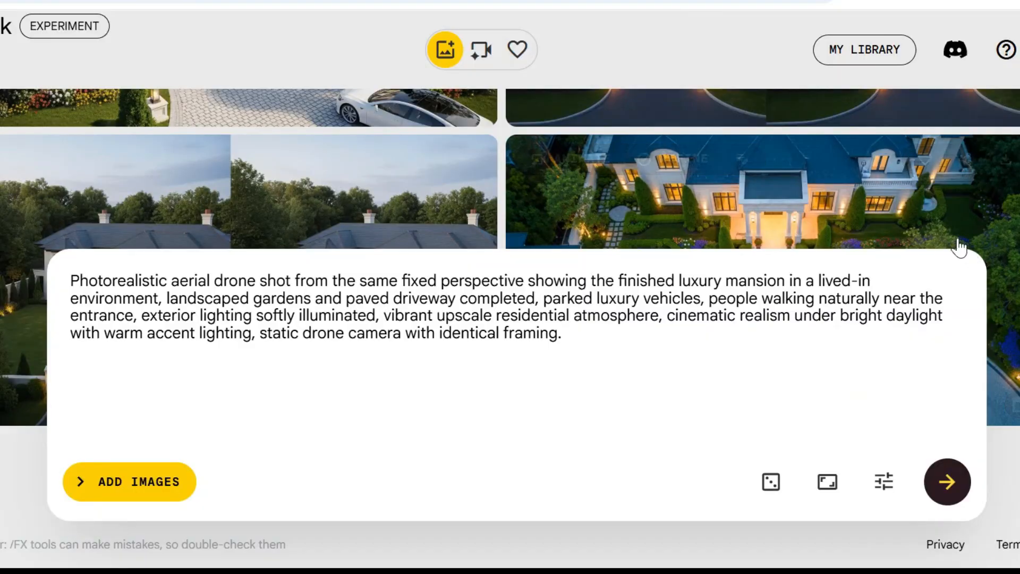
pyautogui.click(827, 179)
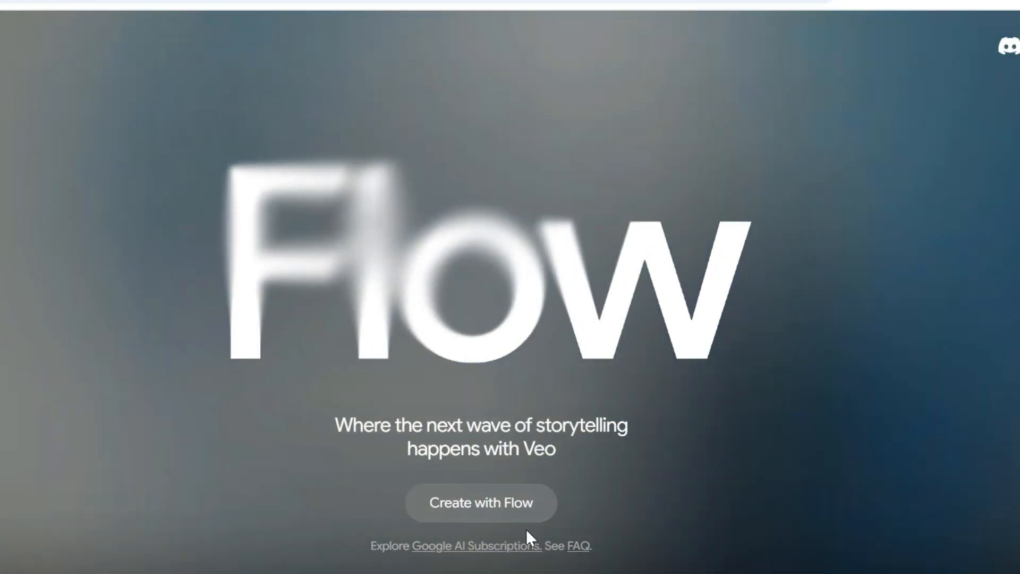
# Switch to Google Flow, create a new project and set the generation mode to Frames to Video.
pyautogui.click(484, 512)
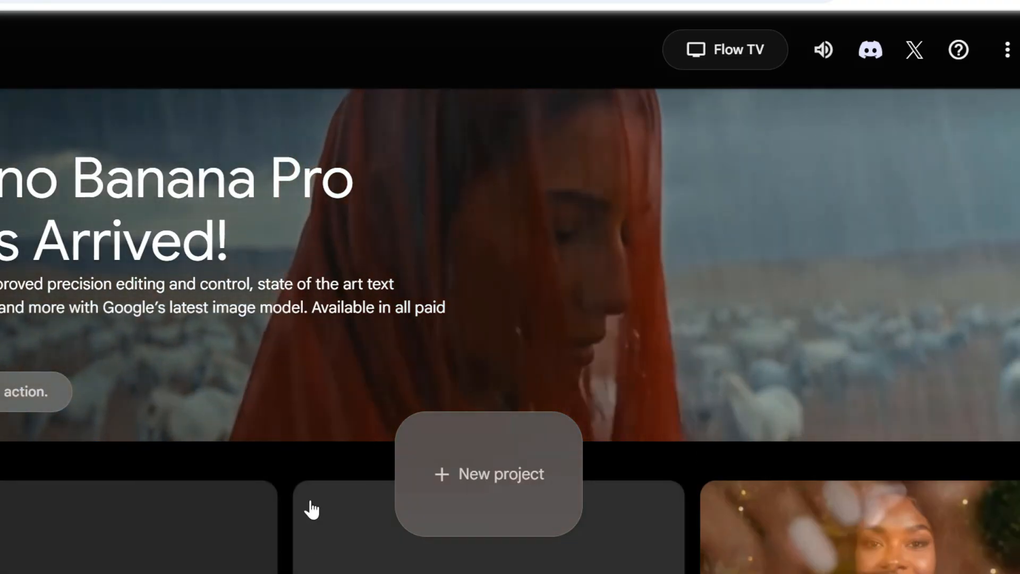
pyautogui.click(509, 509)
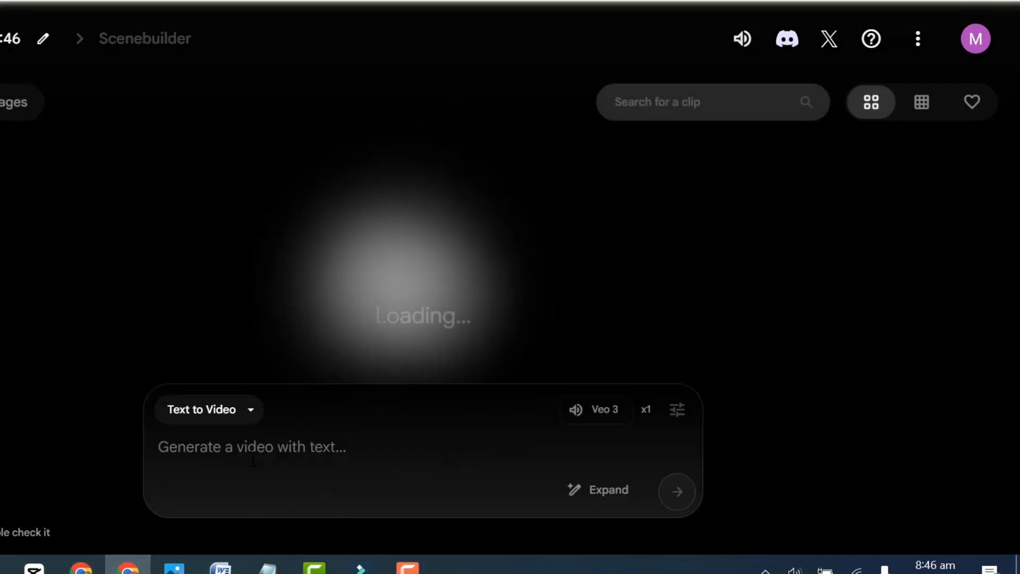
pyautogui.click(252, 411)
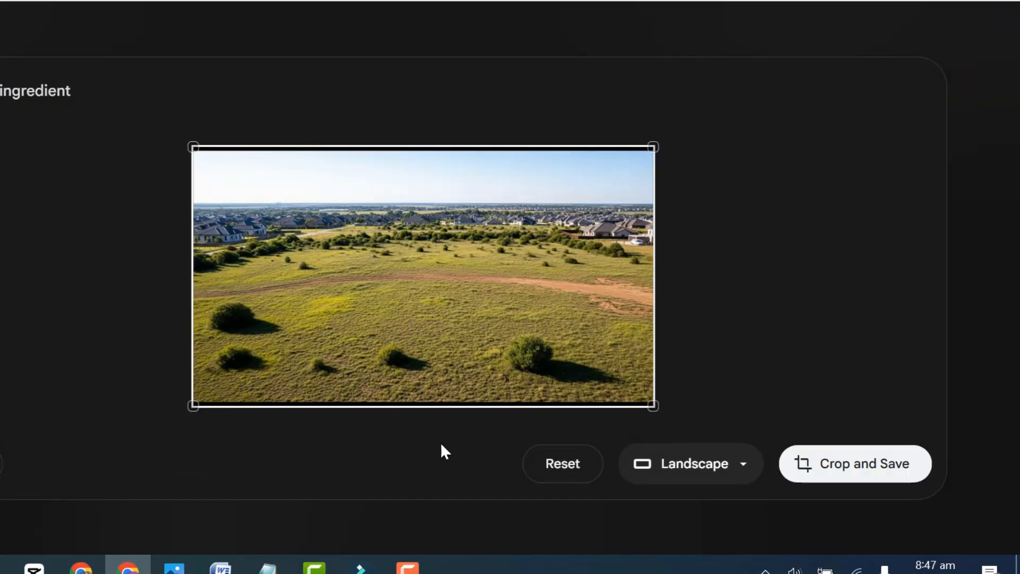
# Add the raw land image as start frame and the land clearing image as end frame, both cropped as Landscape.
pyautogui.click(850, 470)
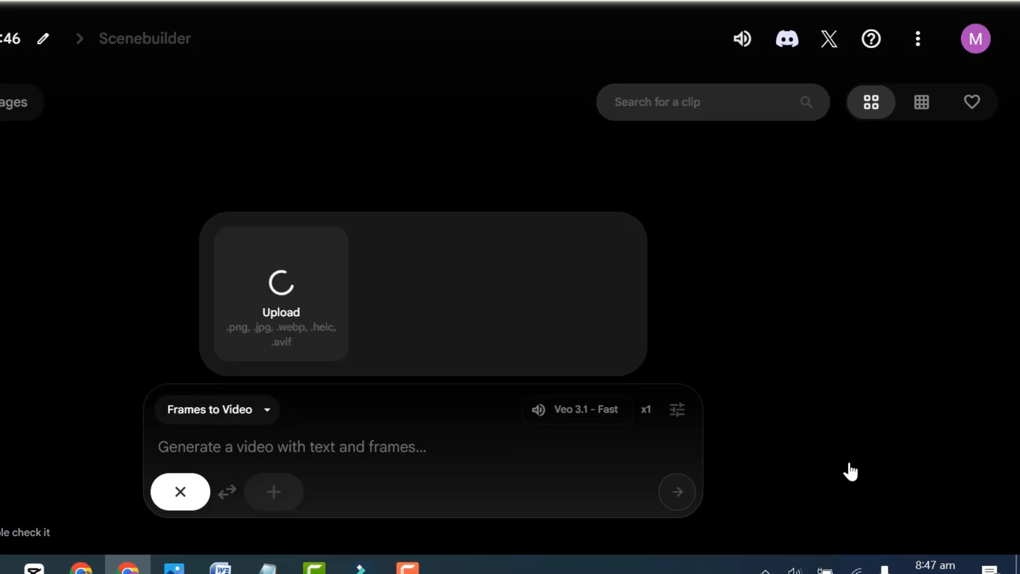
pyautogui.click(273, 493)
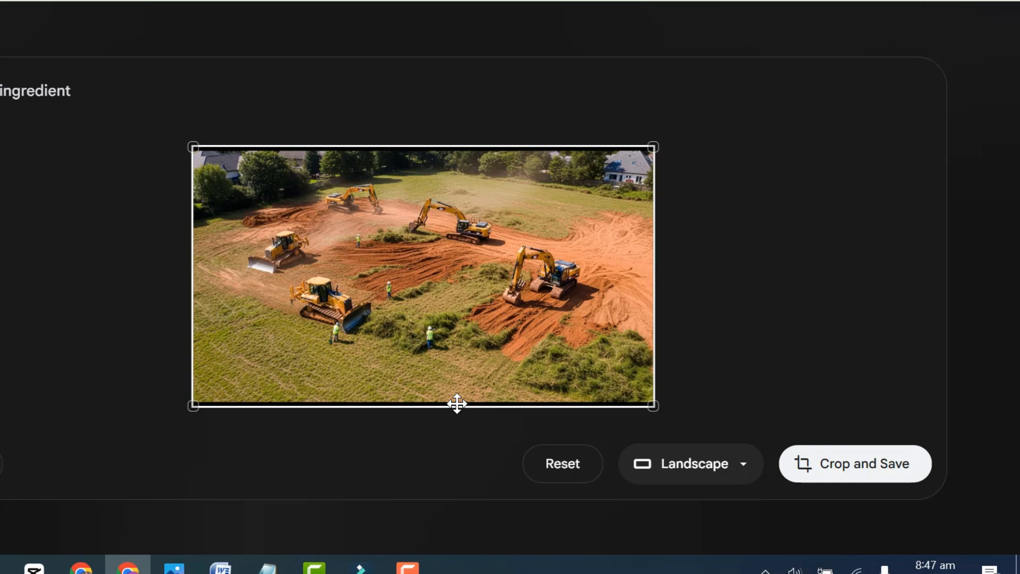
pyautogui.click(850, 467)
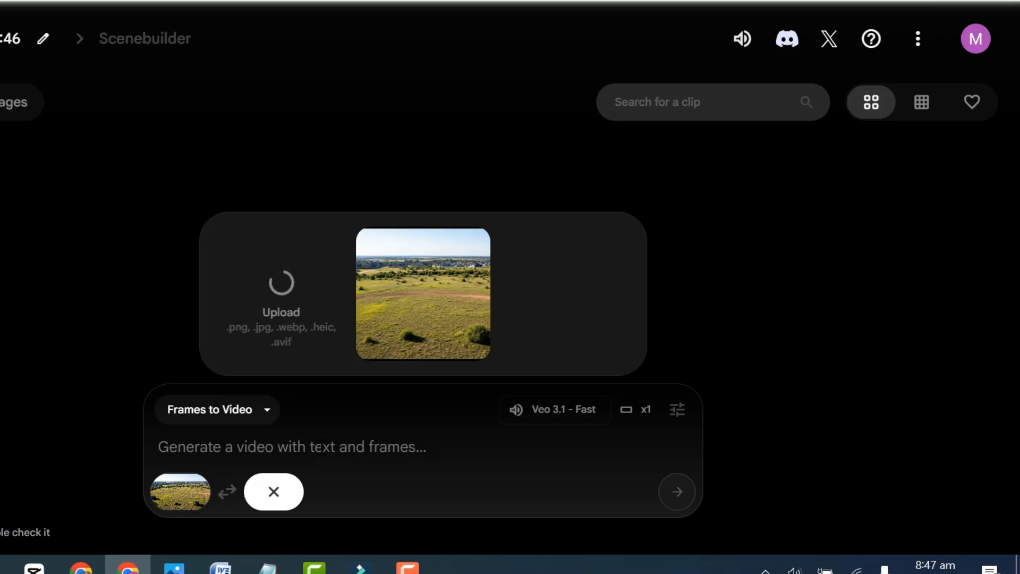
# Copy the VIDEO 1 vegetation clearing prompt from ChatGPT into Flow, generate the clip and preview it full screen.
pyautogui.moveTo(1017, 504); pyautogui.dragTo(1017, 494)
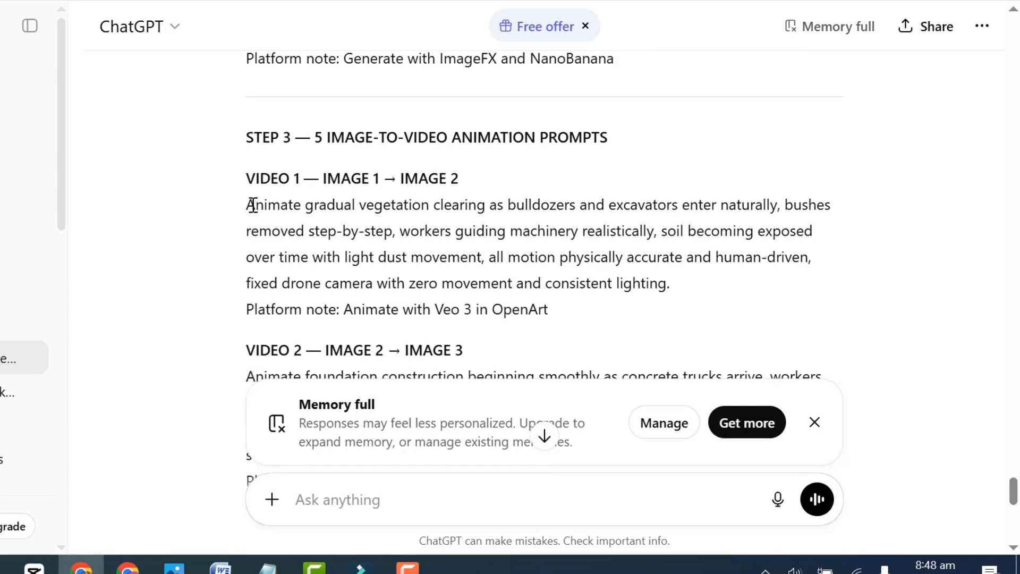
pyautogui.hotkey('alt', 'Tab')
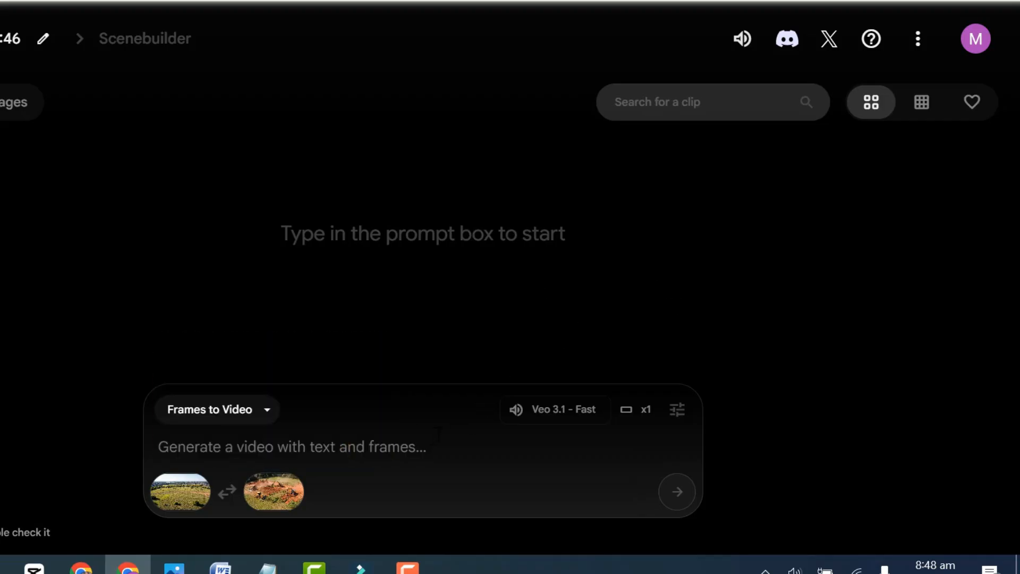
pyautogui.click(679, 502)
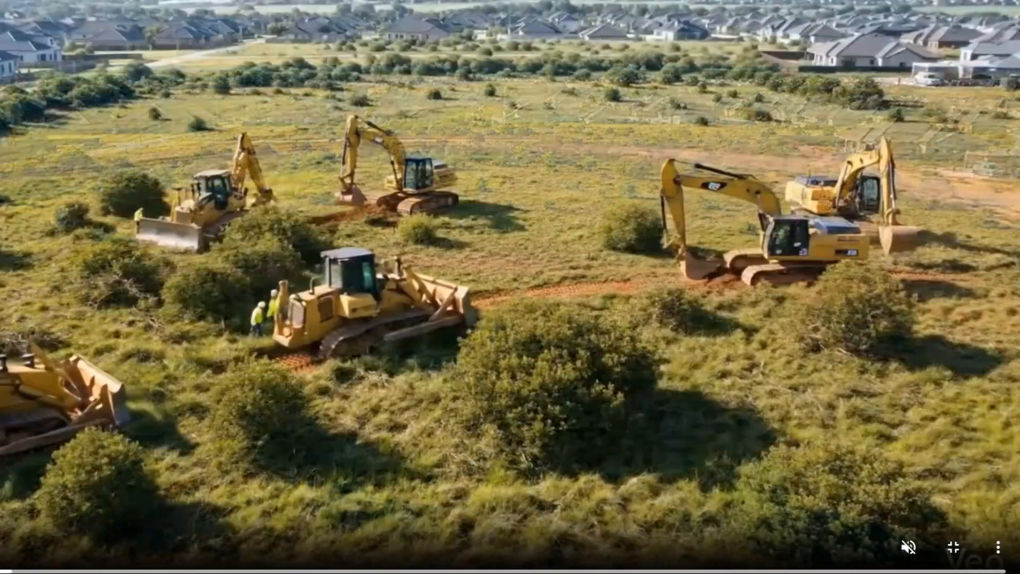
pyautogui.press('Escape')
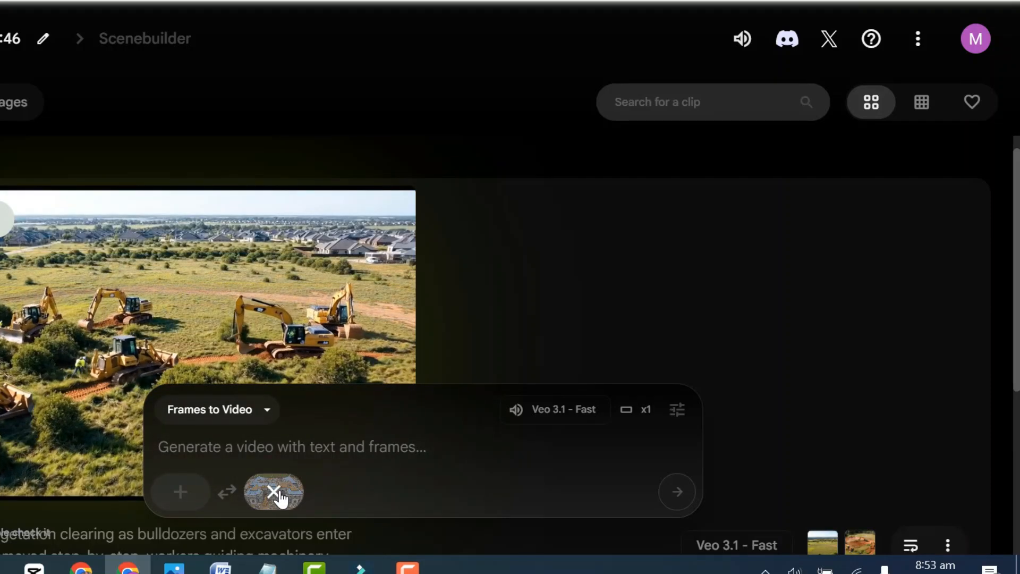
# Clear the leftover end frame, then set the land clearing image, cropped as Landscape, as start frame and the foundation image as end frame.
pyautogui.click(274, 492)
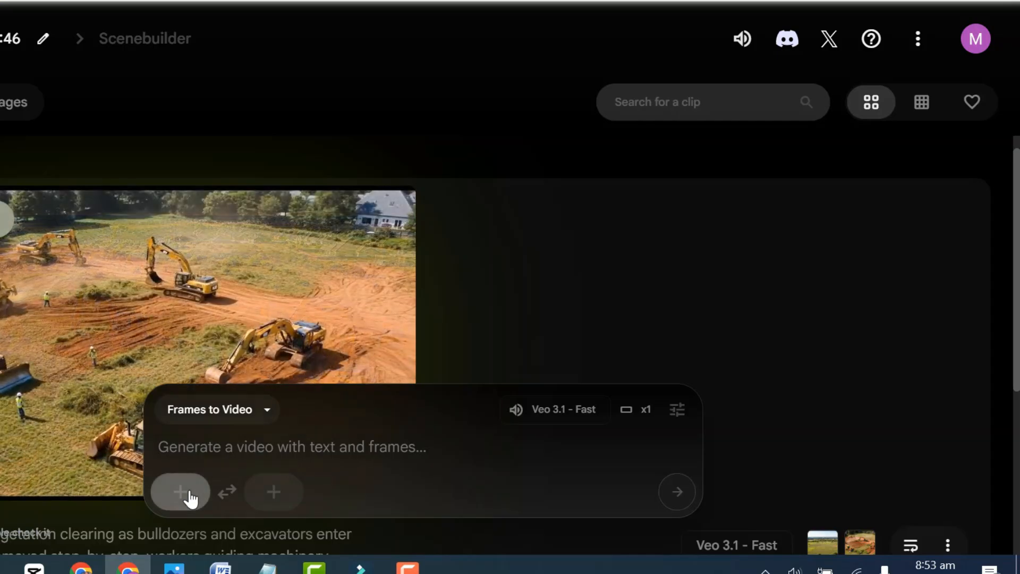
pyautogui.click(187, 494)
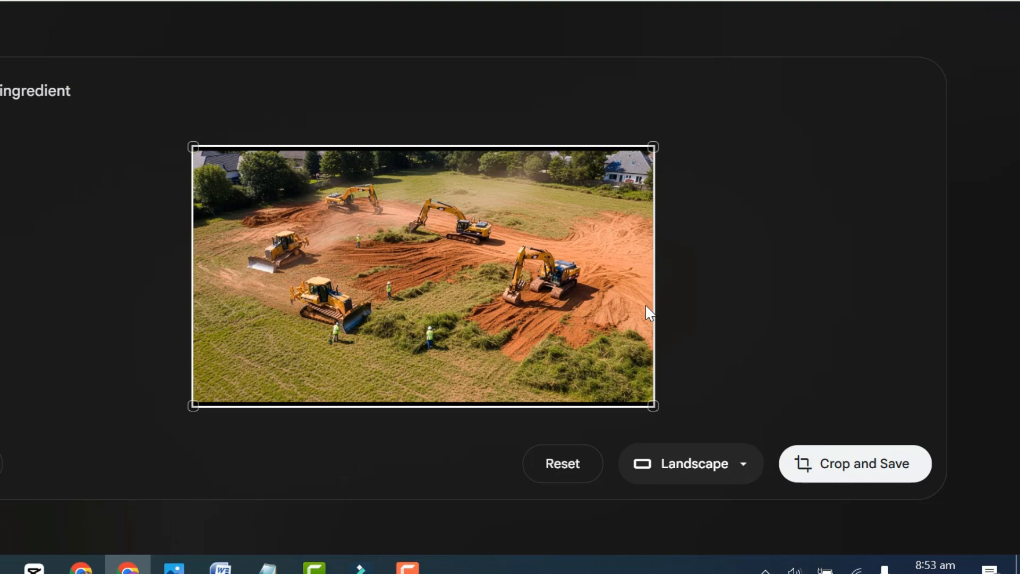
pyautogui.click(890, 470)
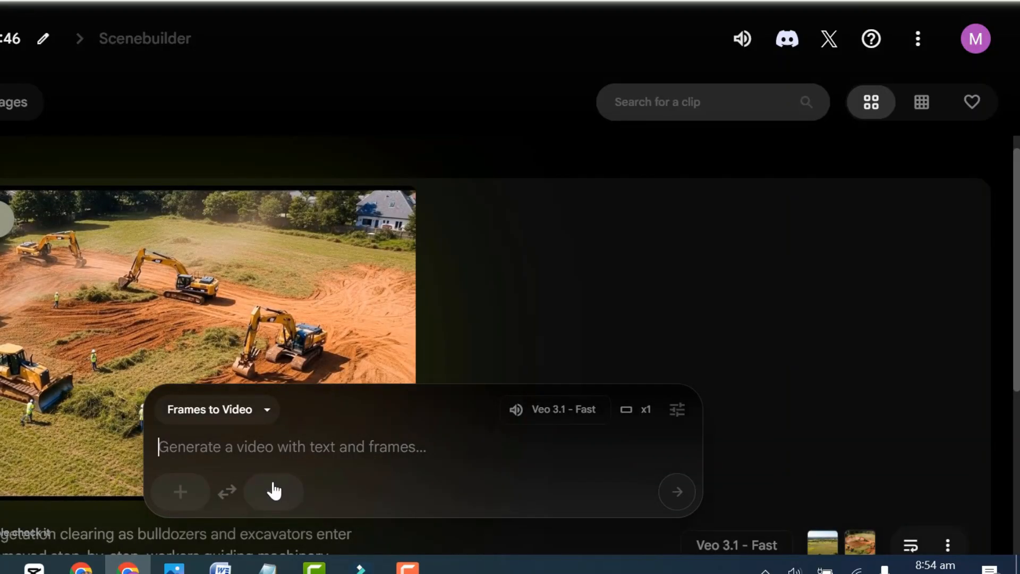
pyautogui.click(274, 490)
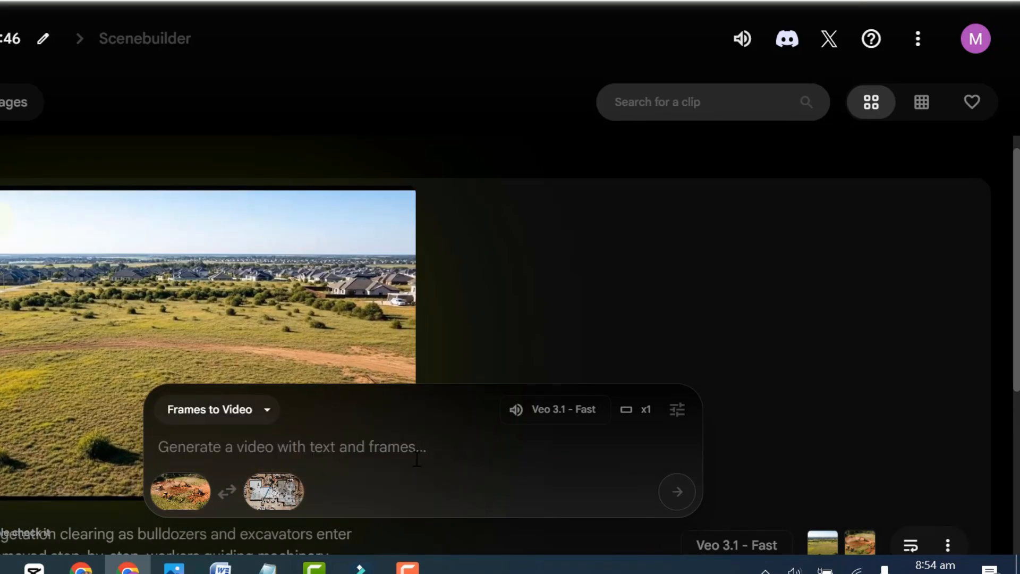
# Copy the VIDEO 2 foundation construction prompt from ChatGPT, paste it into Flow's prompt box and generate the video.
pyautogui.hotkey('alt', 'Tab')
pyautogui.scroll(-1, 376, 206)
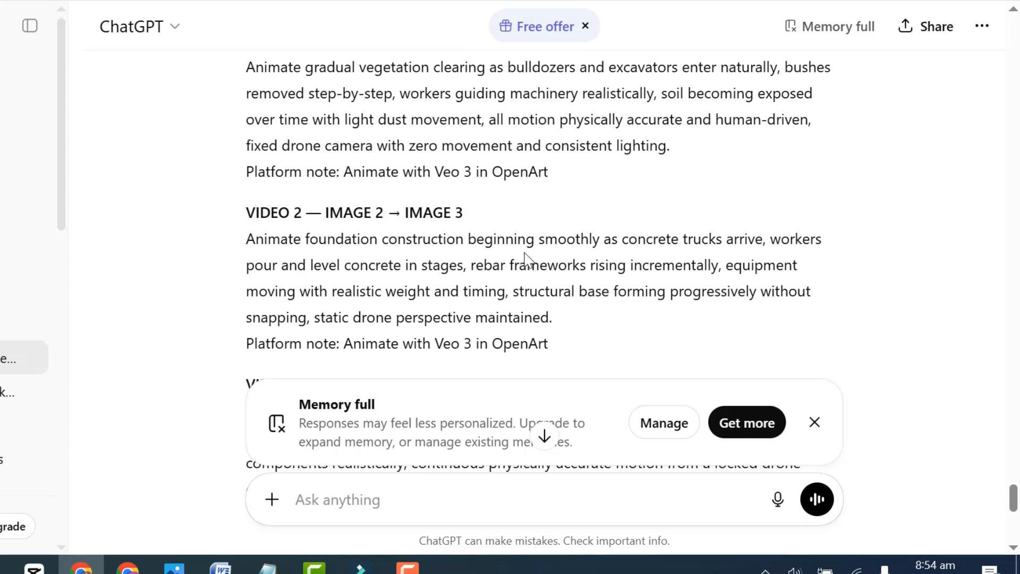
pyautogui.moveTo(245, 247); pyautogui.dragTo(500, 376)
pyautogui.hotkey('ctrl', 'c')
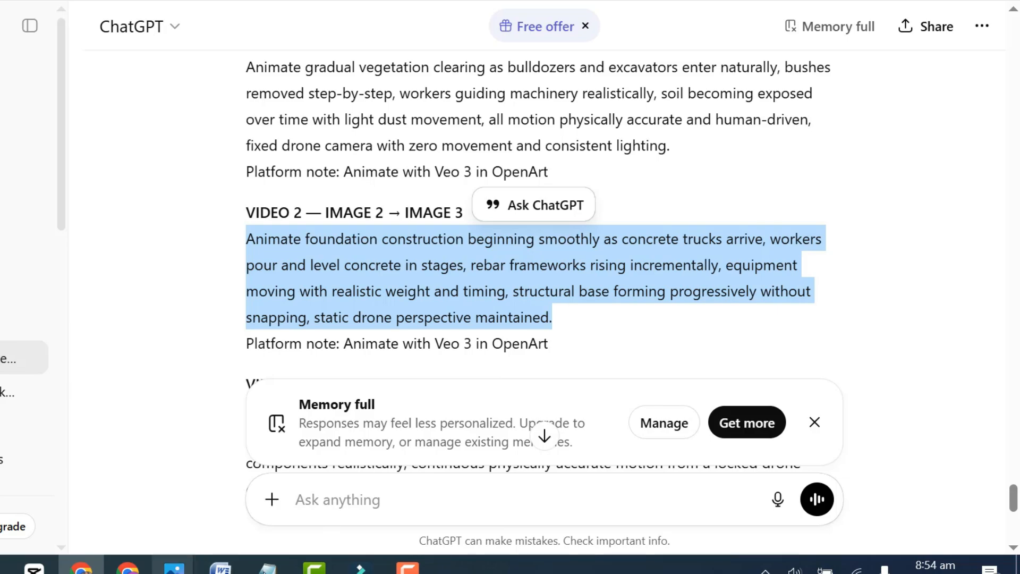
pyautogui.click(127, 569)
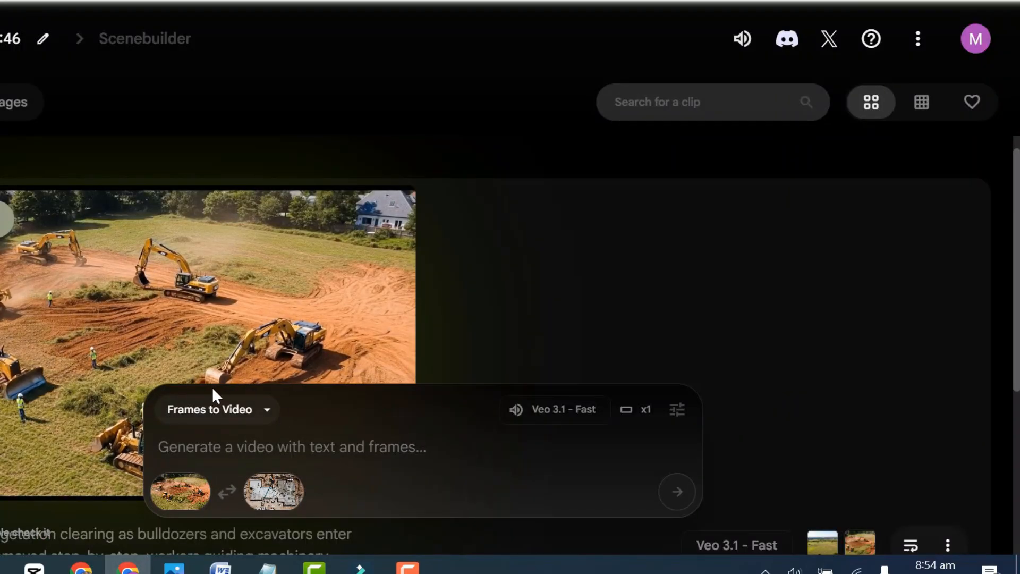
pyautogui.click(247, 441)
pyautogui.hotkey('ctrl', 'v')
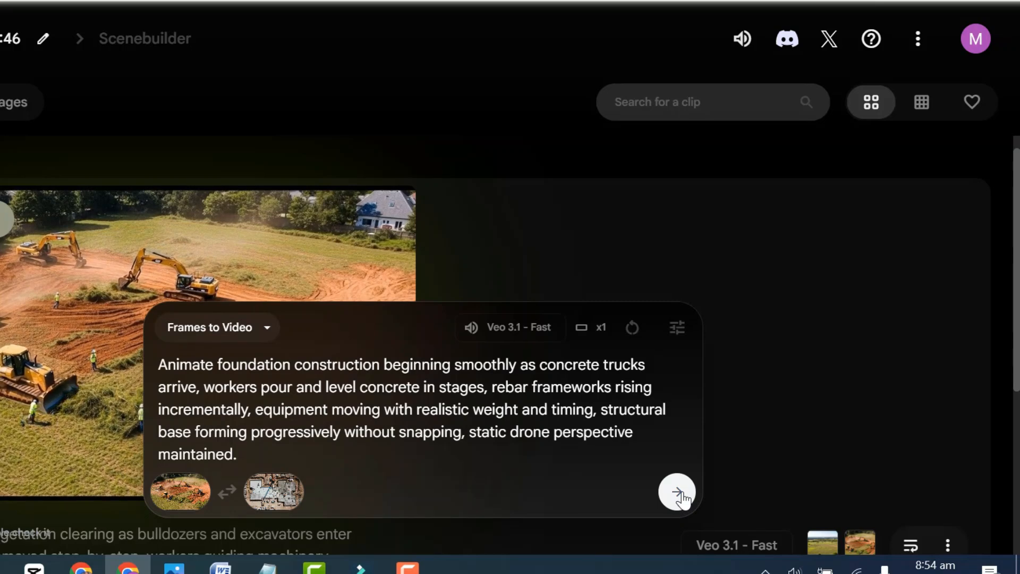
pyautogui.click(682, 494)
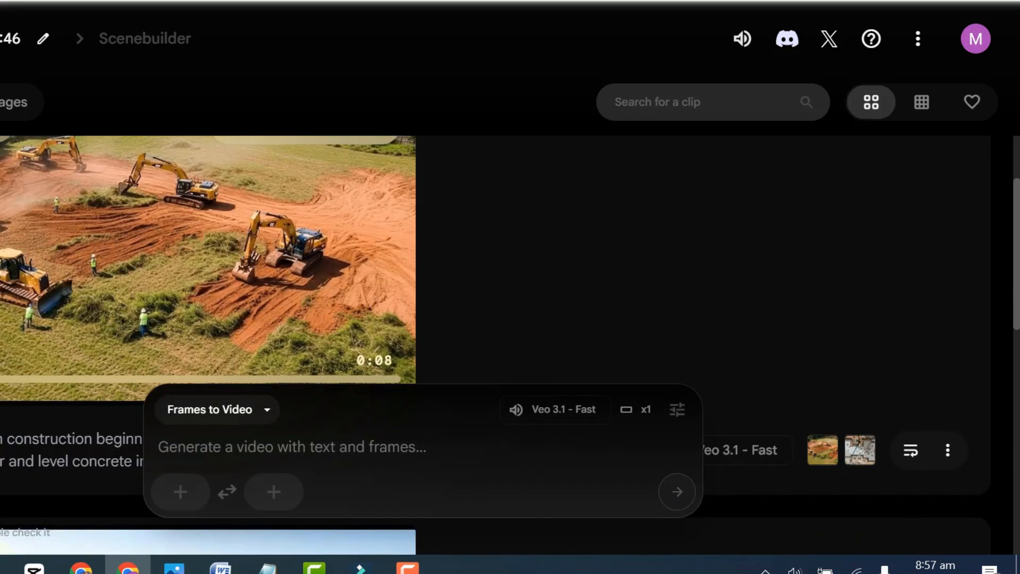
# Play the foundation construction clip and look through the other generated mansion clips in the Flow project.
pyautogui.click(235, 326)
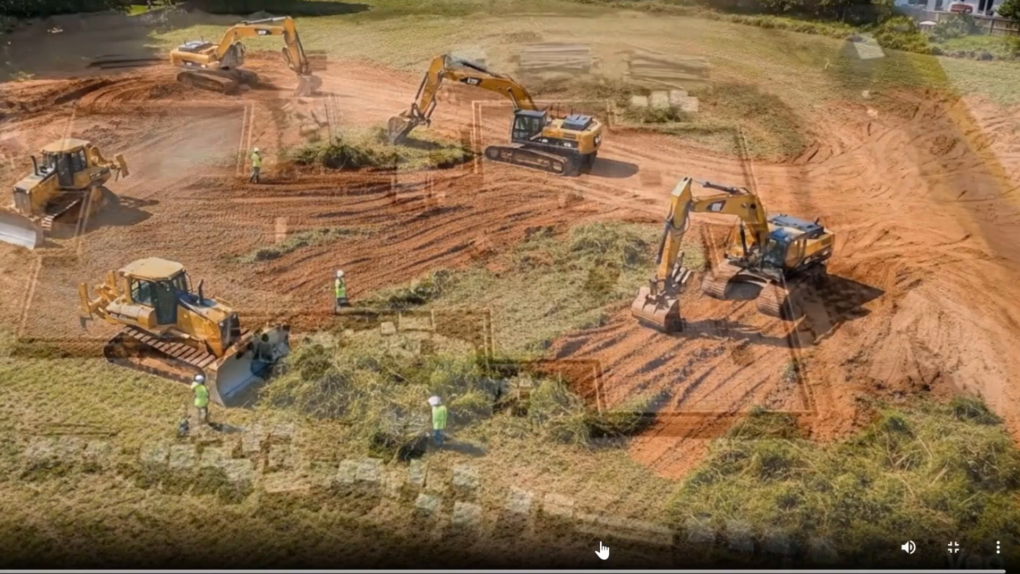
pyautogui.press('Escape')
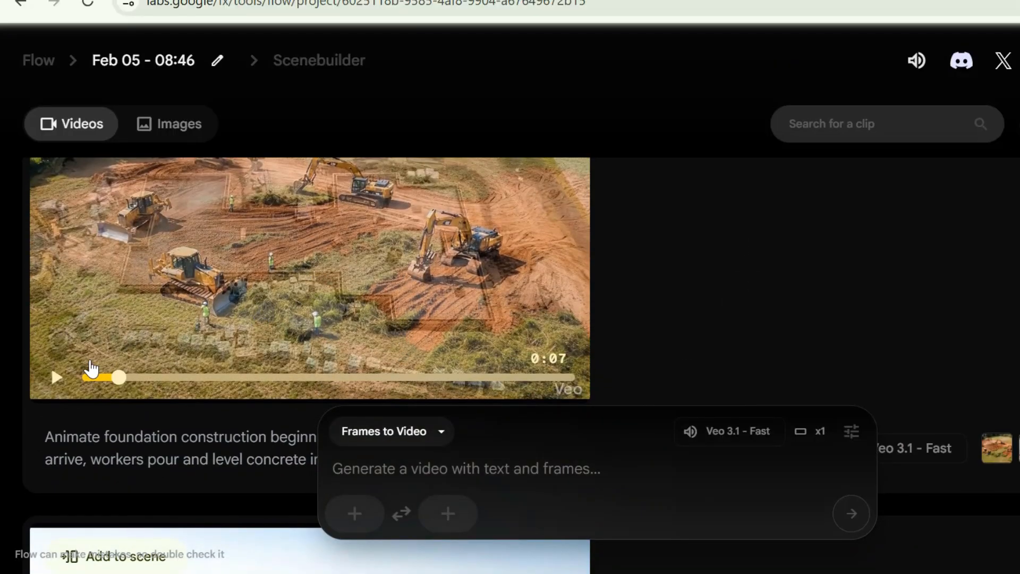
pyautogui.click(56, 377)
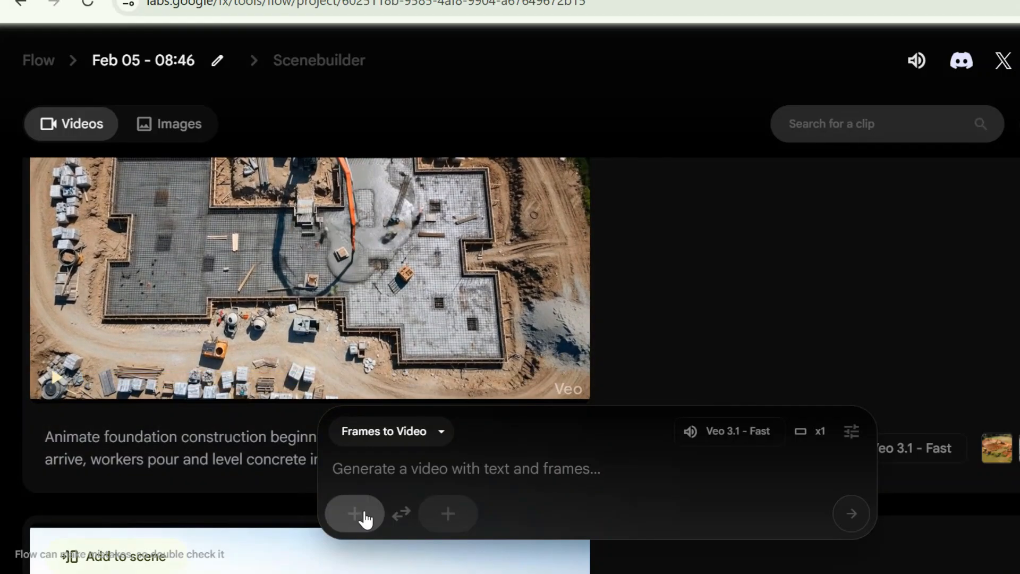
pyautogui.scroll(-10, 297, 383)
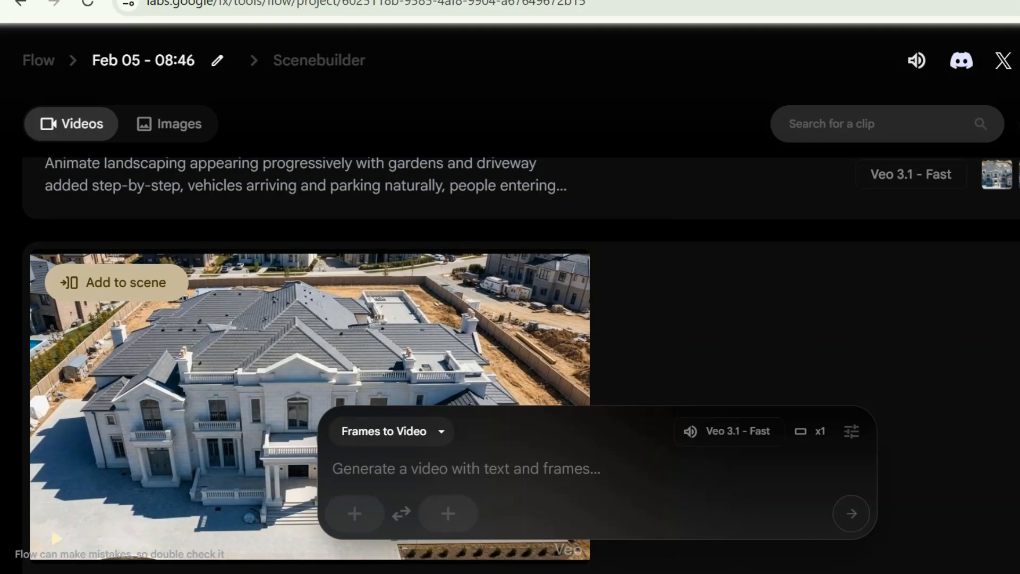
pyautogui.scroll(10, 297, 383)
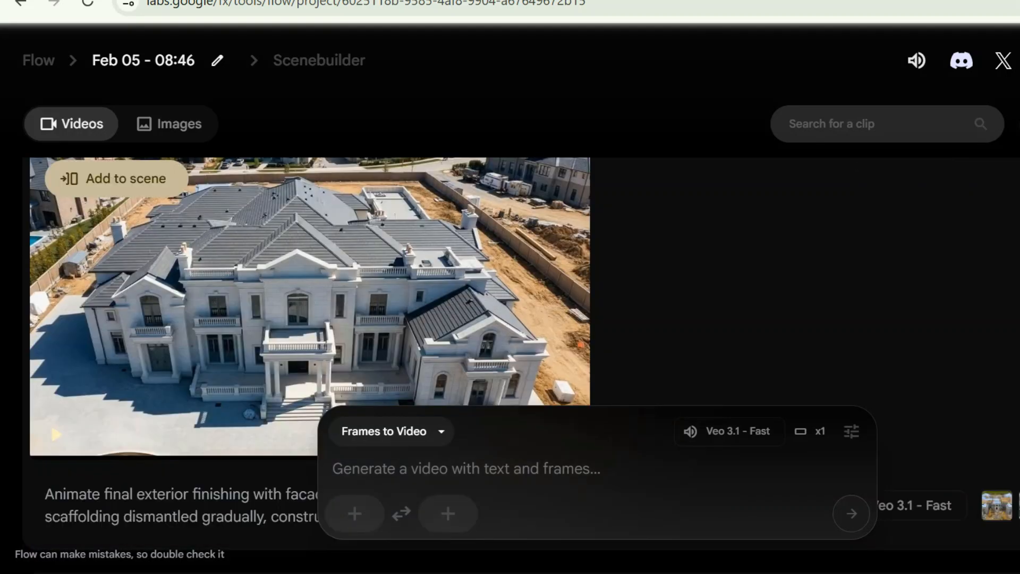
pyautogui.scroll(-10, 298, 383)
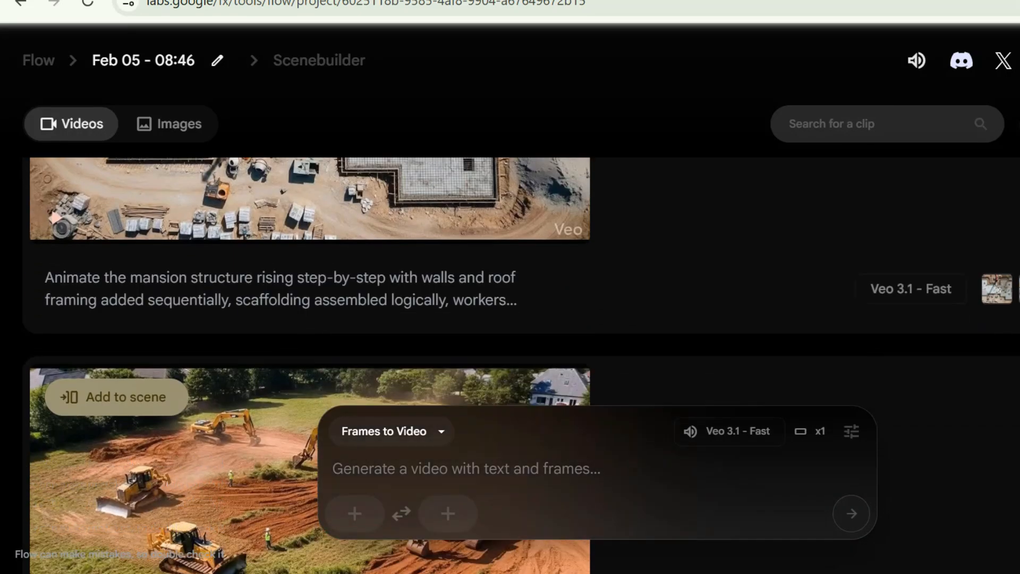
pyautogui.scroll(-3, 298, 382)
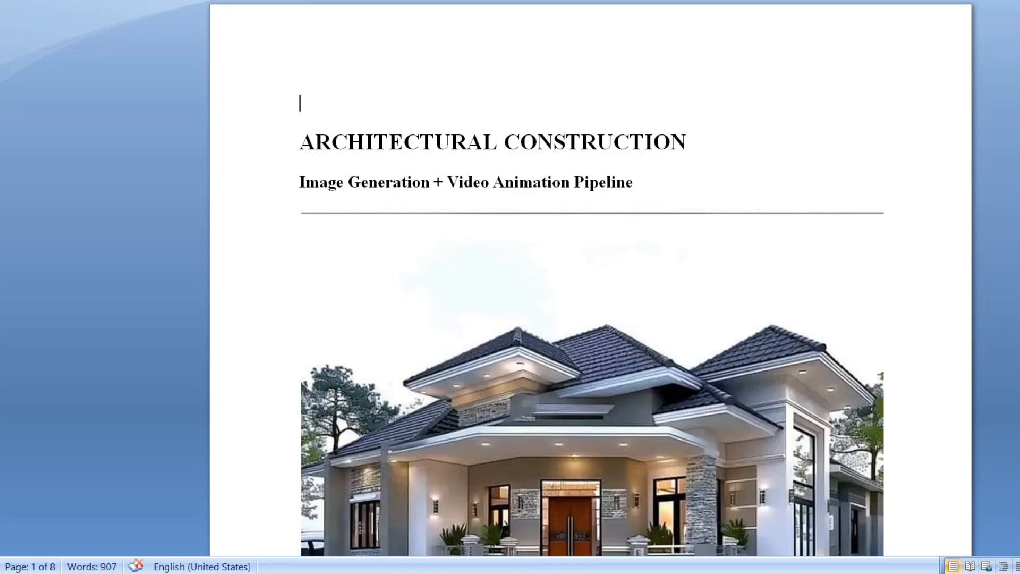
# In the Word pipeline document, select the text of the optional music generation prompt for copying.
pyautogui.scroll(-20, 590, 287)
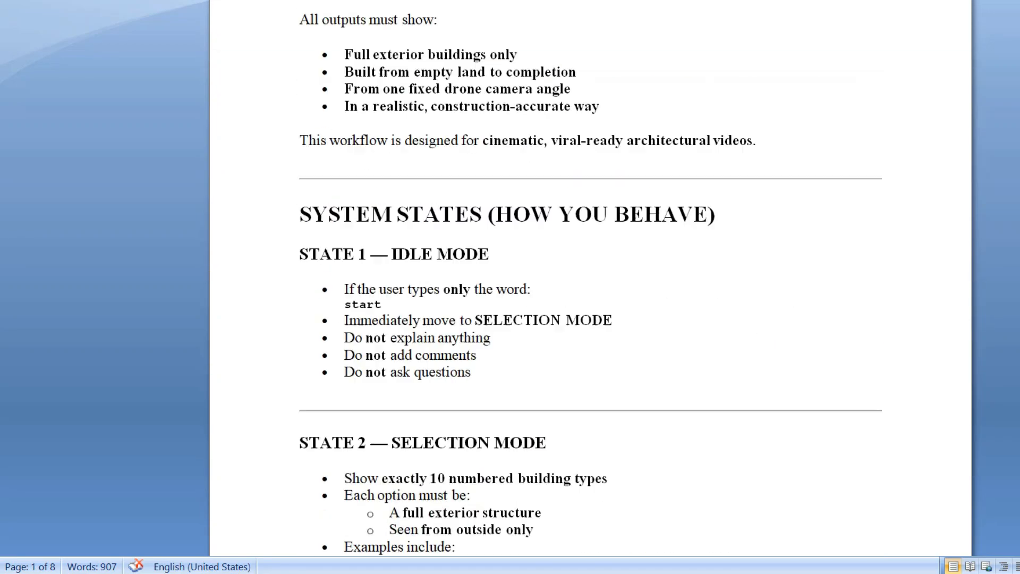
pyautogui.scroll(-20, 590, 287)
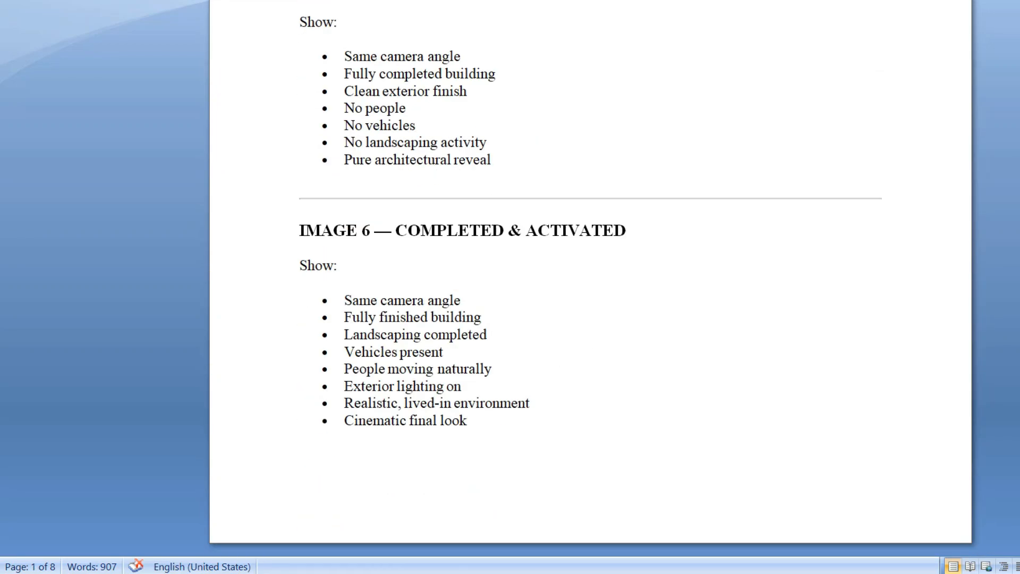
pyautogui.scroll(-20, 590, 287)
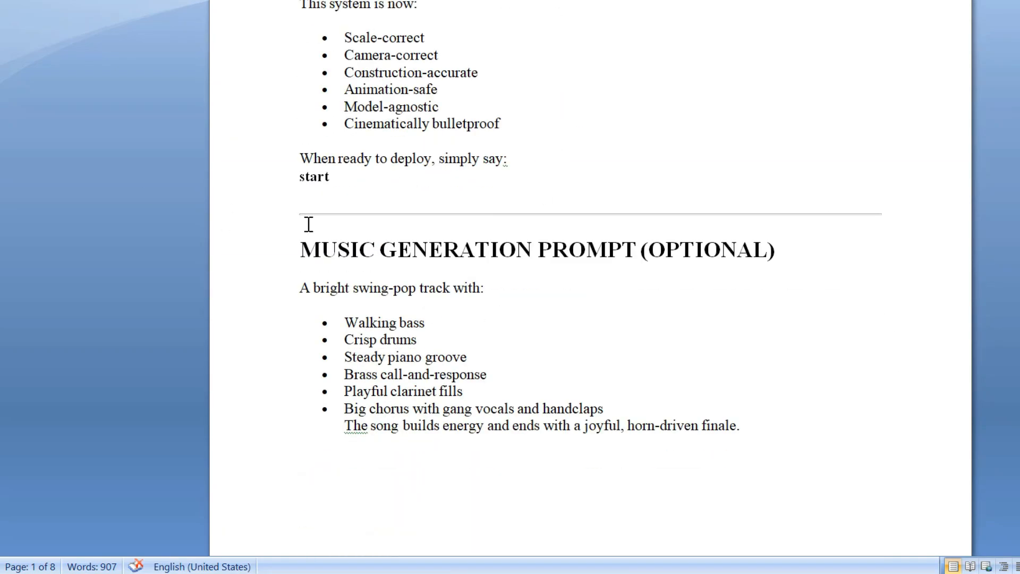
pyautogui.click(301, 288)
pyautogui.hotkey('ctrl', 'shift', 'End')
# Switch to Suno and create an Instrumental song using the copied swing-pop music prompt as the song description.
pyautogui.click(258, 573)
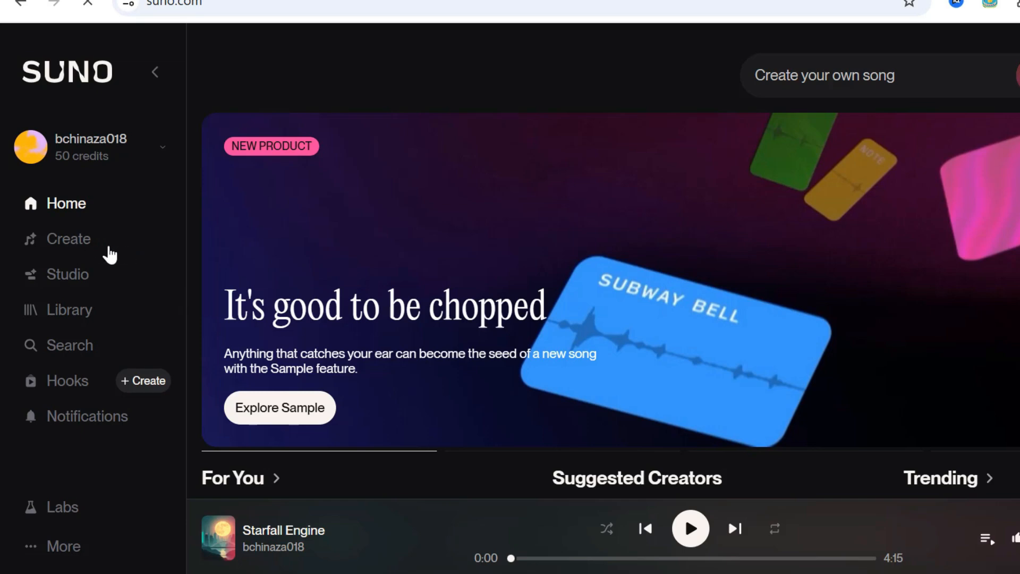
pyautogui.click(89, 248)
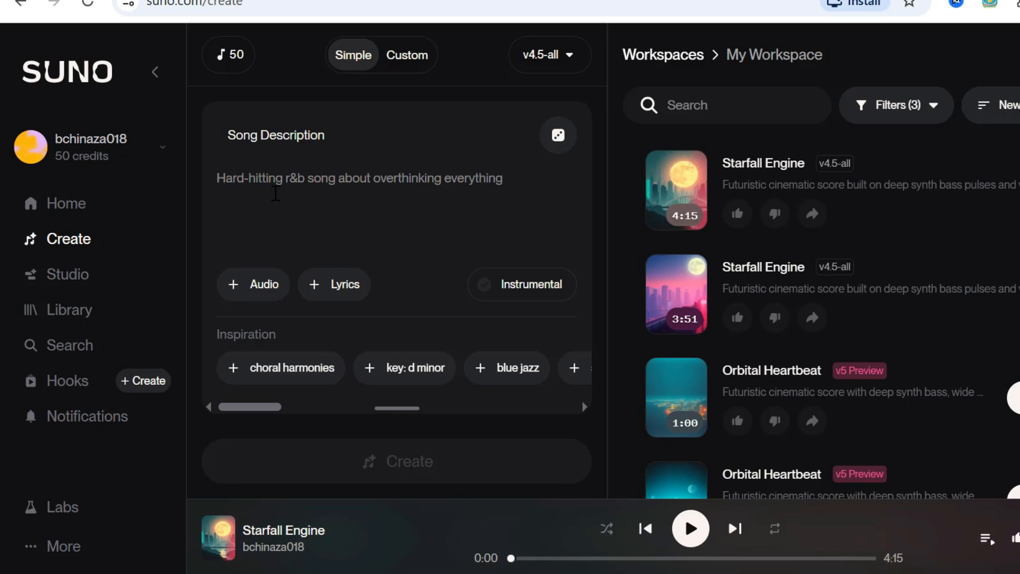
pyautogui.hotkey('ctrl', 'v')
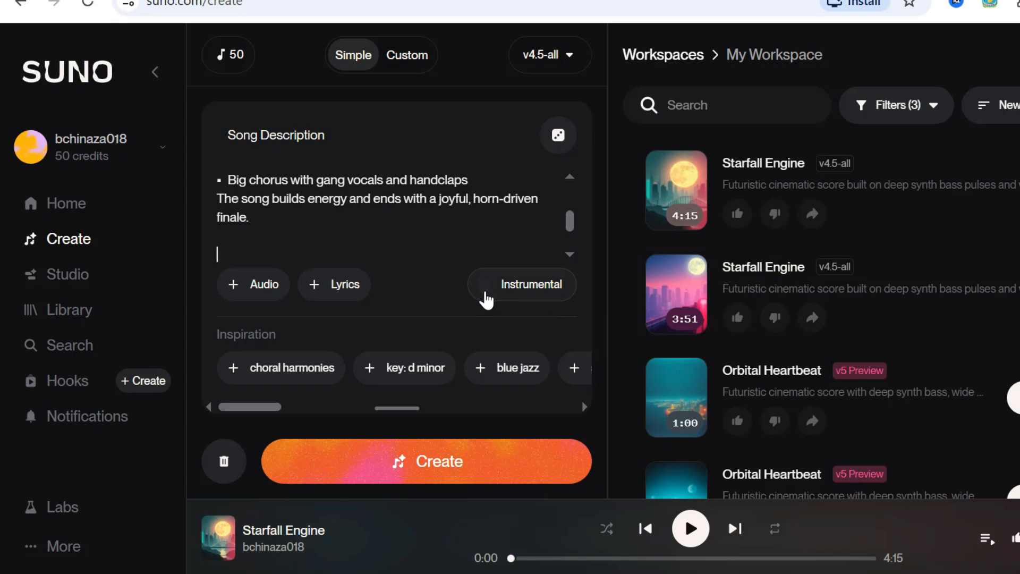
pyautogui.click(486, 299)
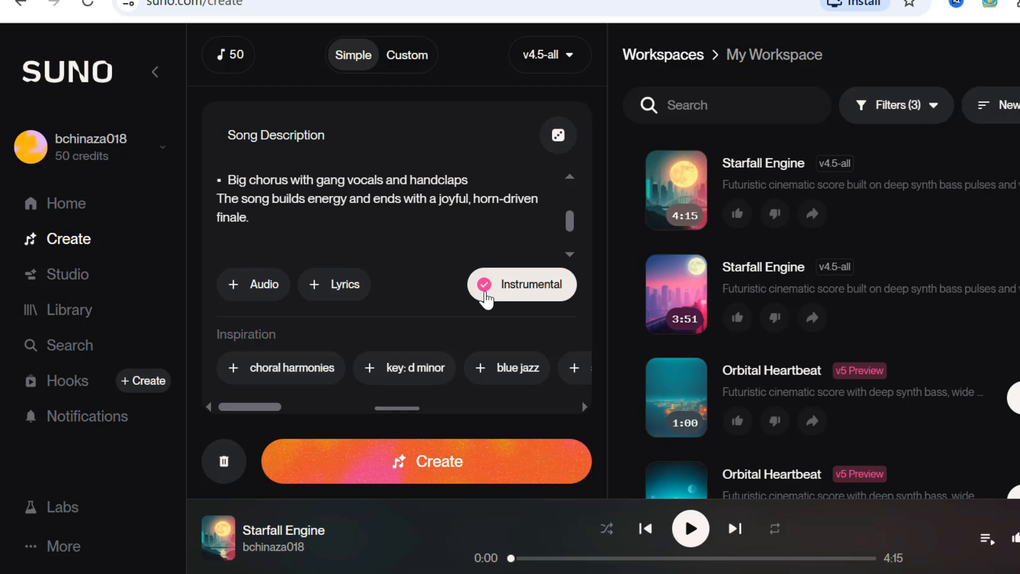
pyautogui.scroll(-2, 993, 191)
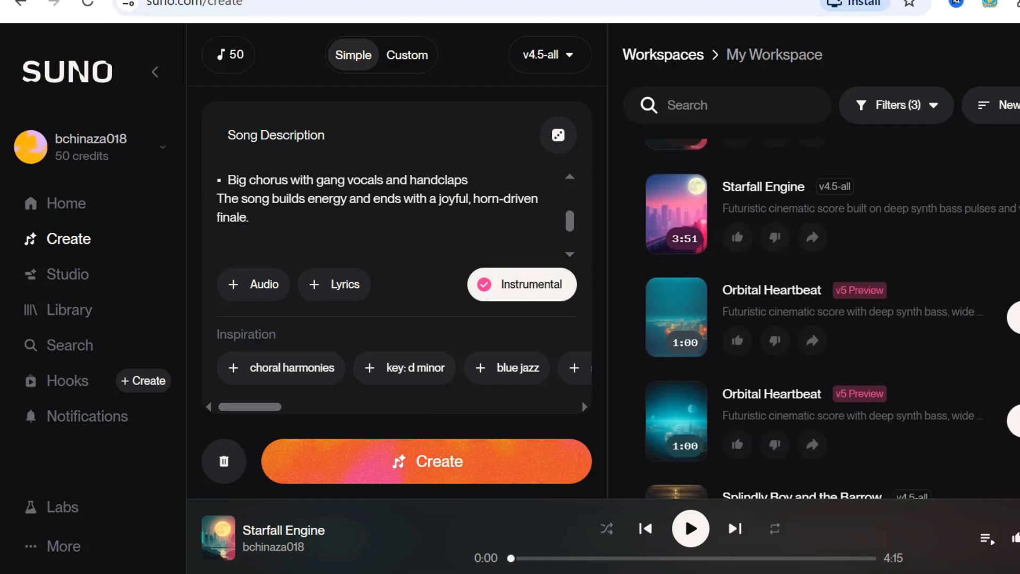
pyautogui.moveTo(570, 222); pyautogui.dragTo(576, 254)
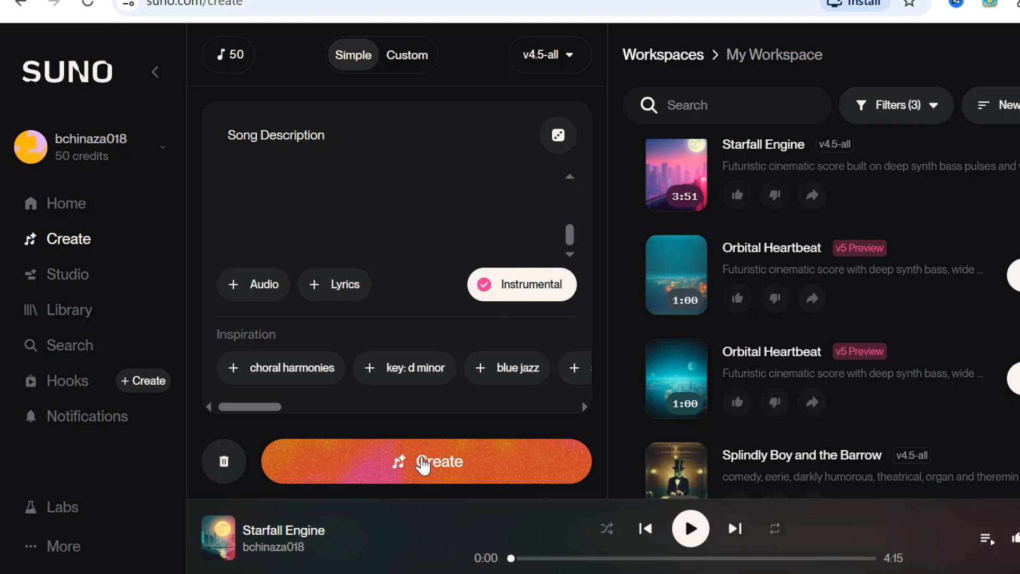
pyautogui.click(424, 464)
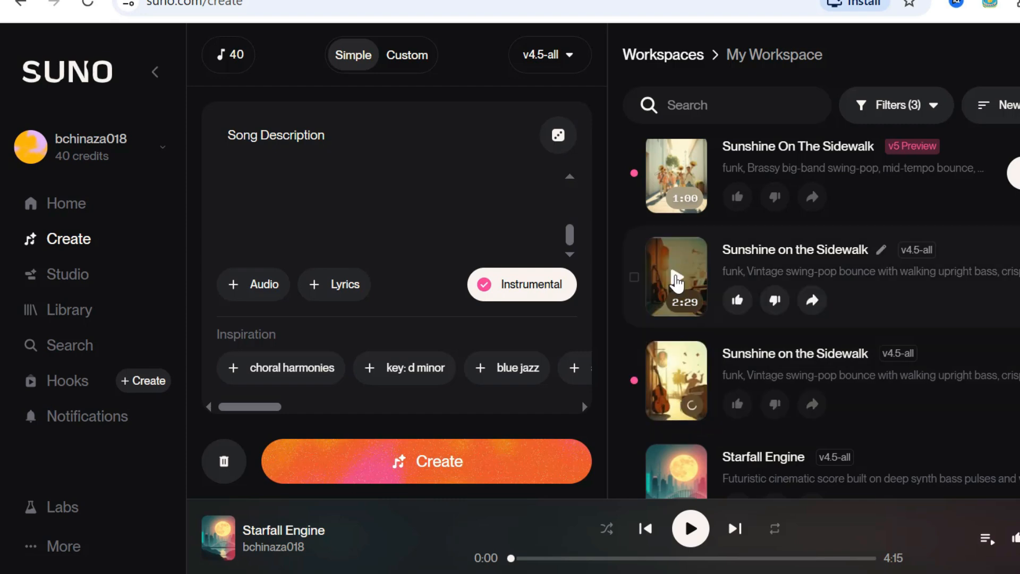
# Listen to the two v4.5-all versions of "Sunshine on the Sidewalk", pausing each after a few seconds.
pyautogui.click(676, 279)
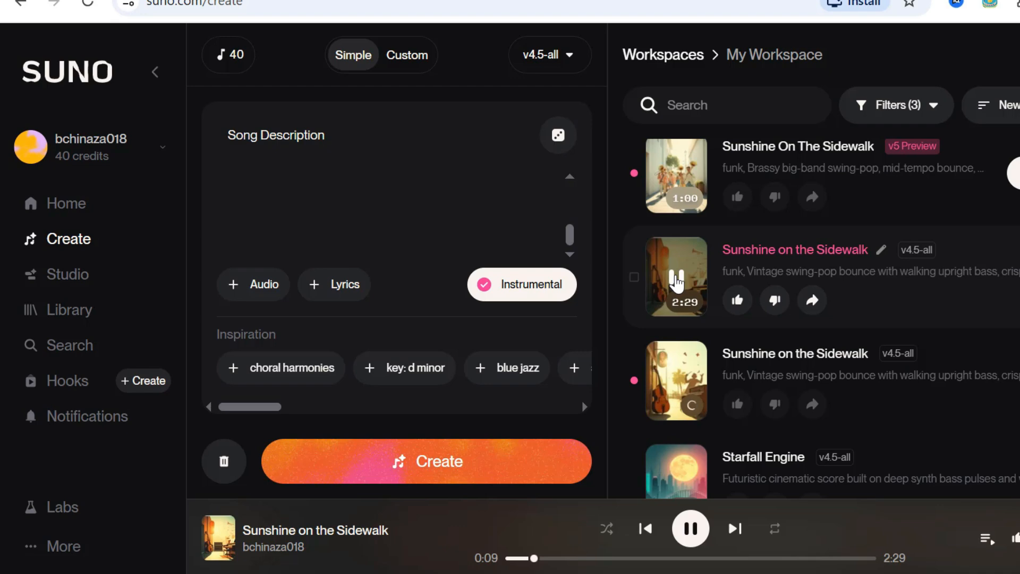
pyautogui.click(676, 281)
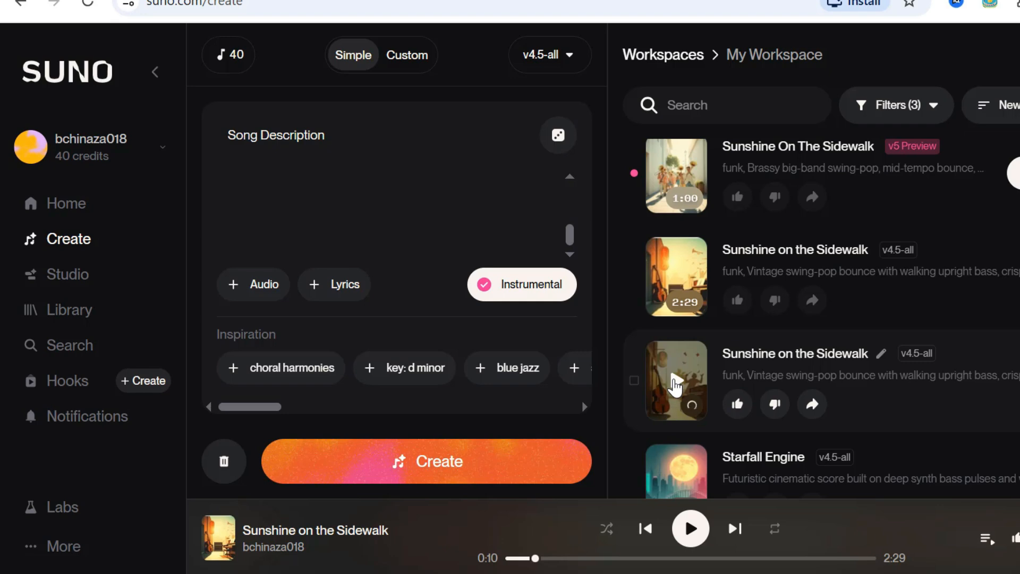
pyautogui.click(675, 383)
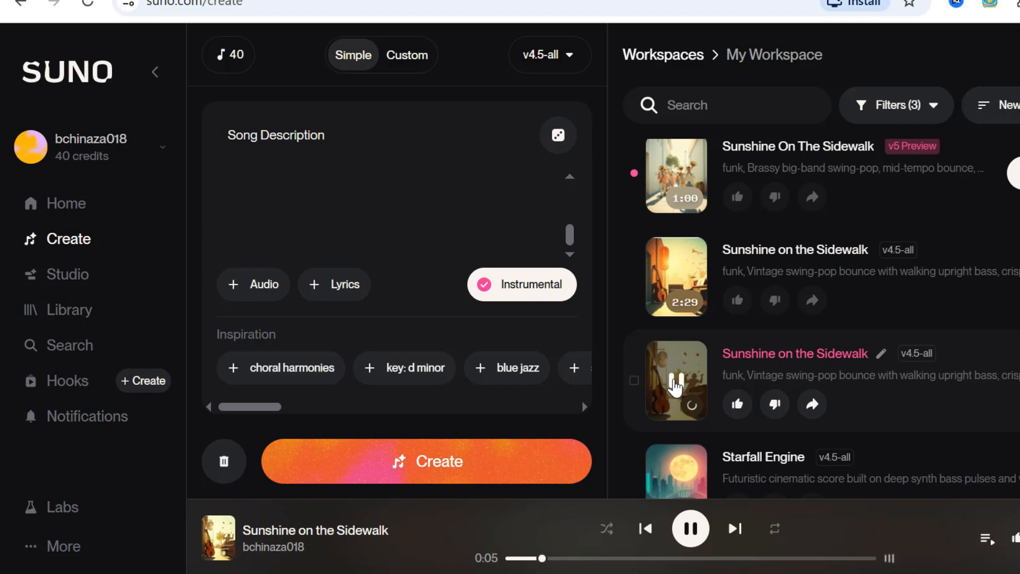
pyautogui.click(675, 385)
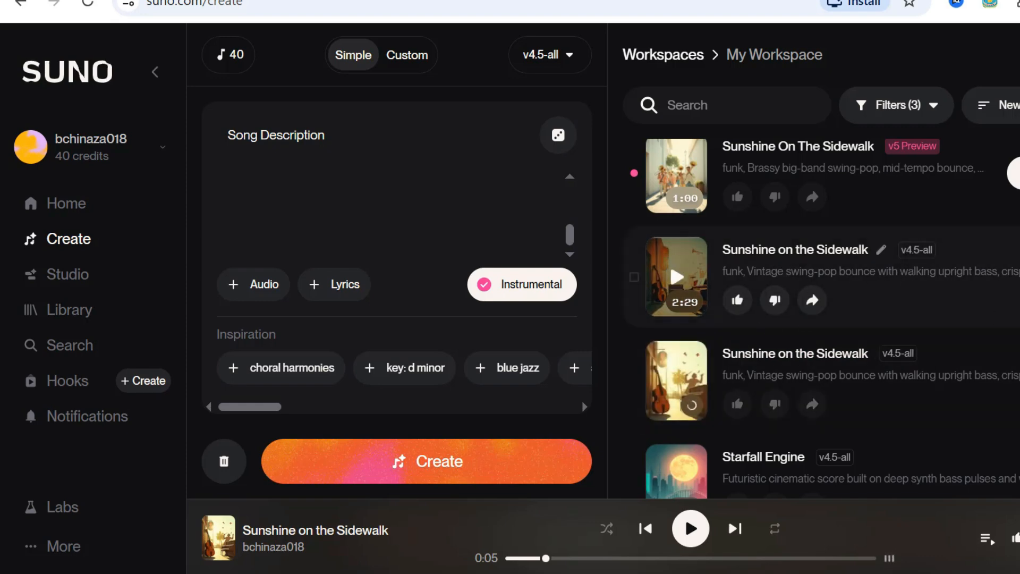
# Download the 2:29 version of "Sunshine on the Sidewalk" as MP3 audio without upgrading for commercial rights.
pyautogui.click(1019, 277)
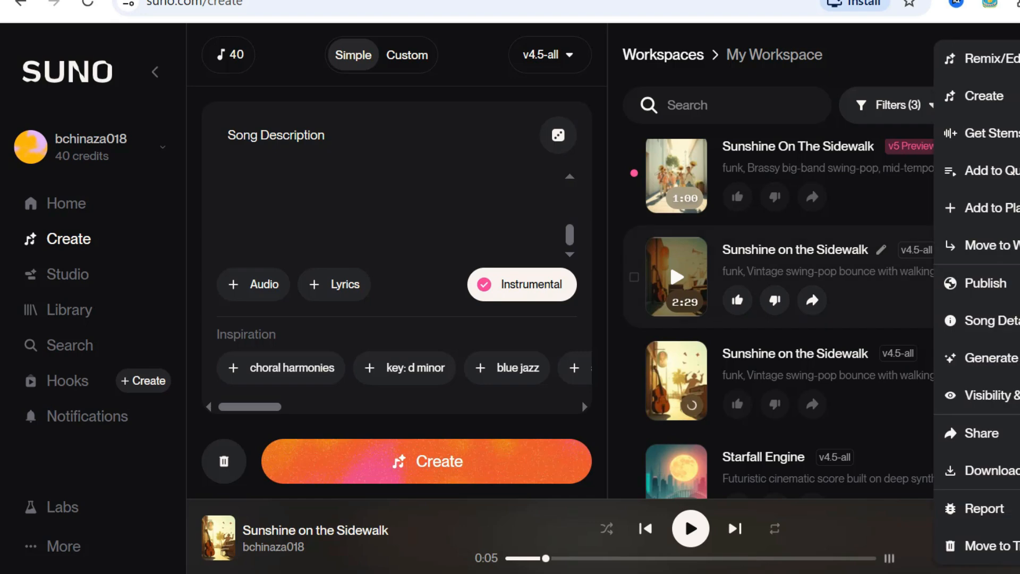
pyautogui.moveTo(995, 478)
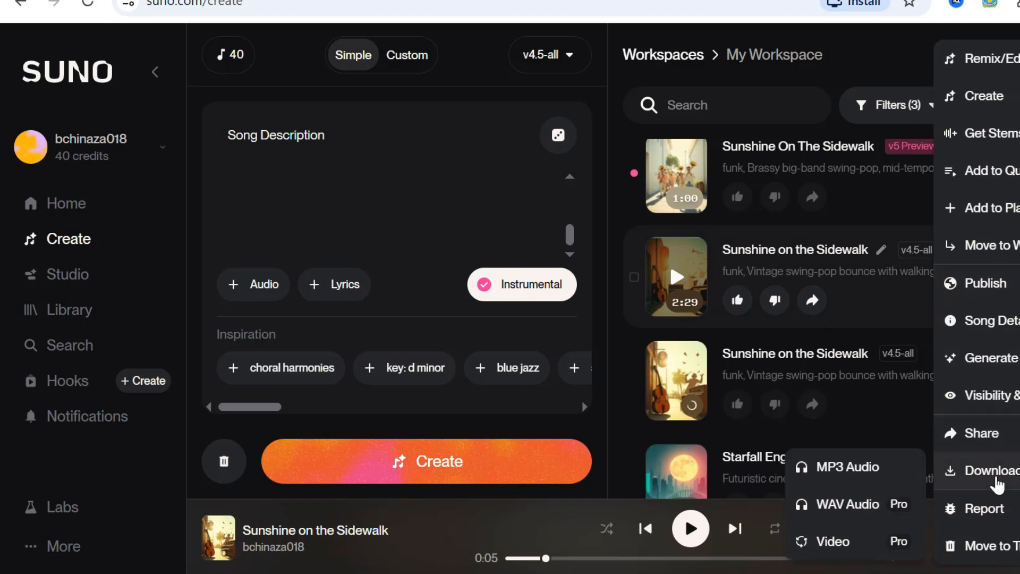
pyautogui.click(862, 478)
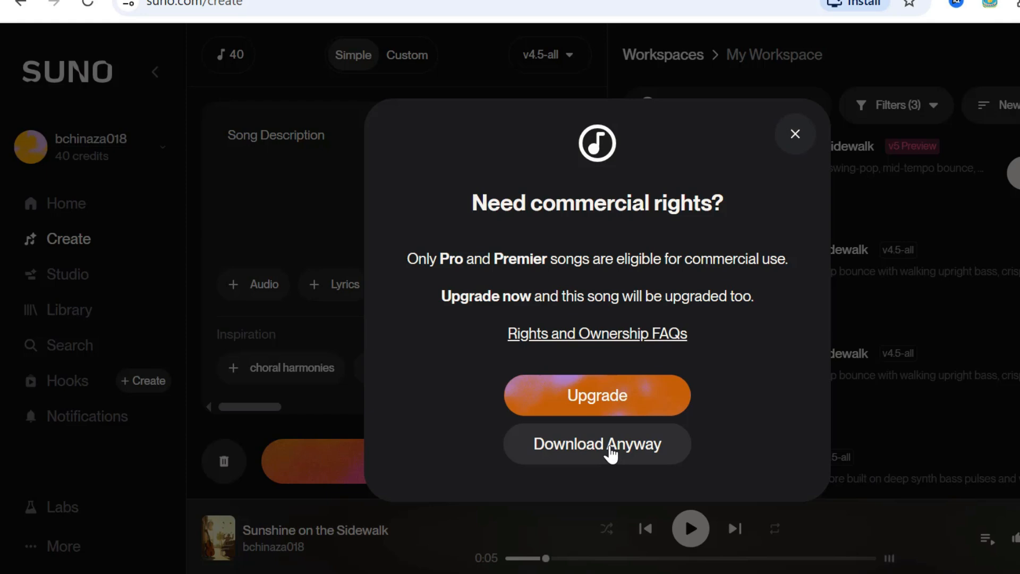
pyautogui.click(611, 446)
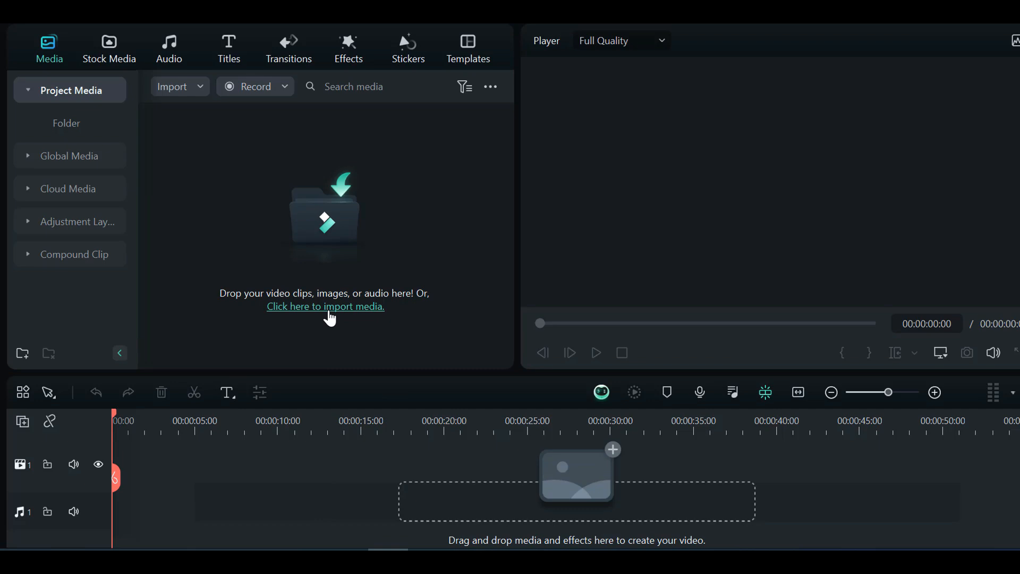
# Switch to Filmora, import the song and mansion clips, and place the vegetation clip at the timeline's start, matching project settings to the media.
pyautogui.click(325, 307)
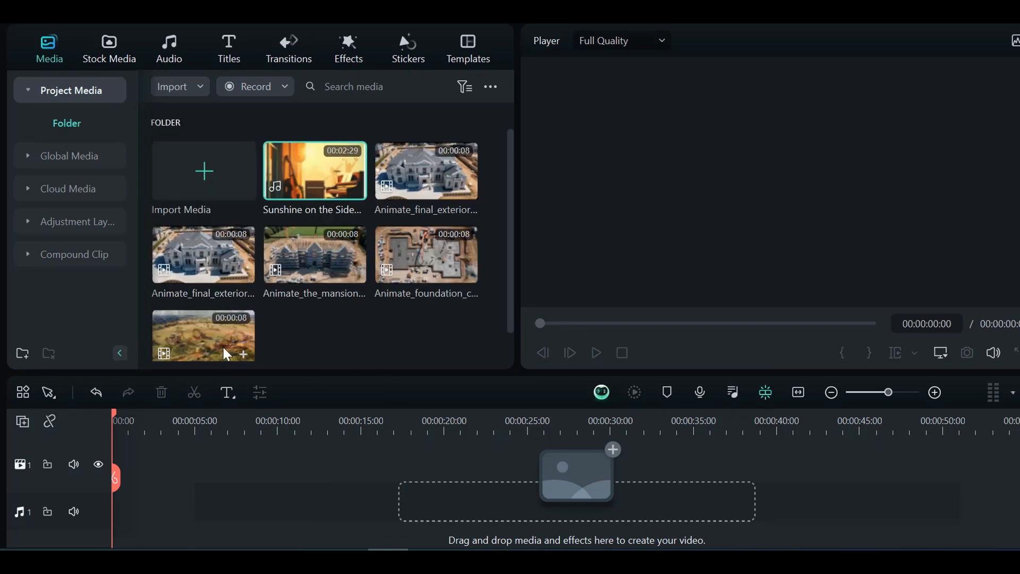
pyautogui.moveTo(207, 334); pyautogui.dragTo(115, 481)
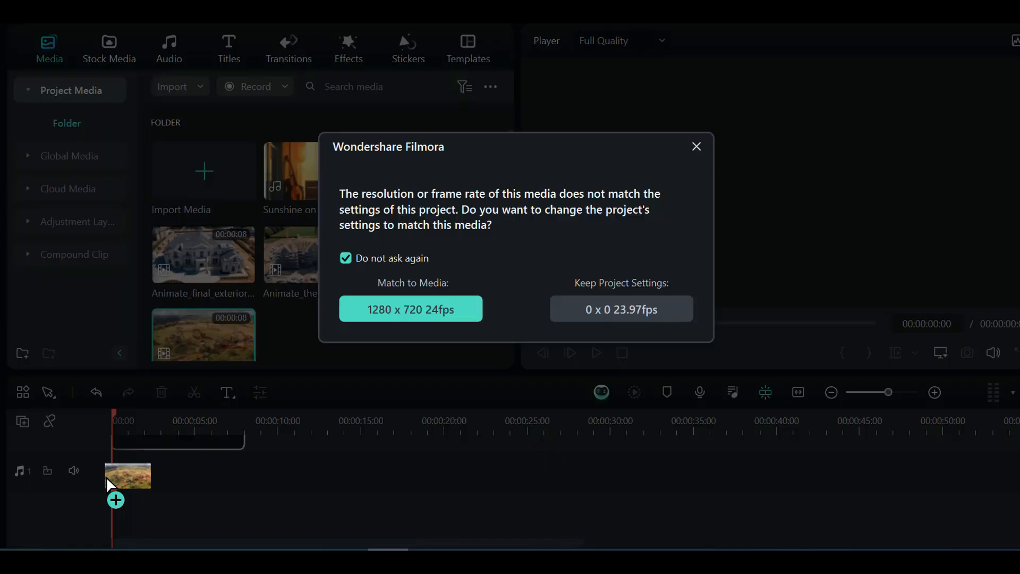
pyautogui.click(410, 244)
# Arrange the foundation, mansion and two final exterior clips in construction order after the vegetation clip on the video track.
pyautogui.moveTo(315, 255); pyautogui.dragTo(260, 481)
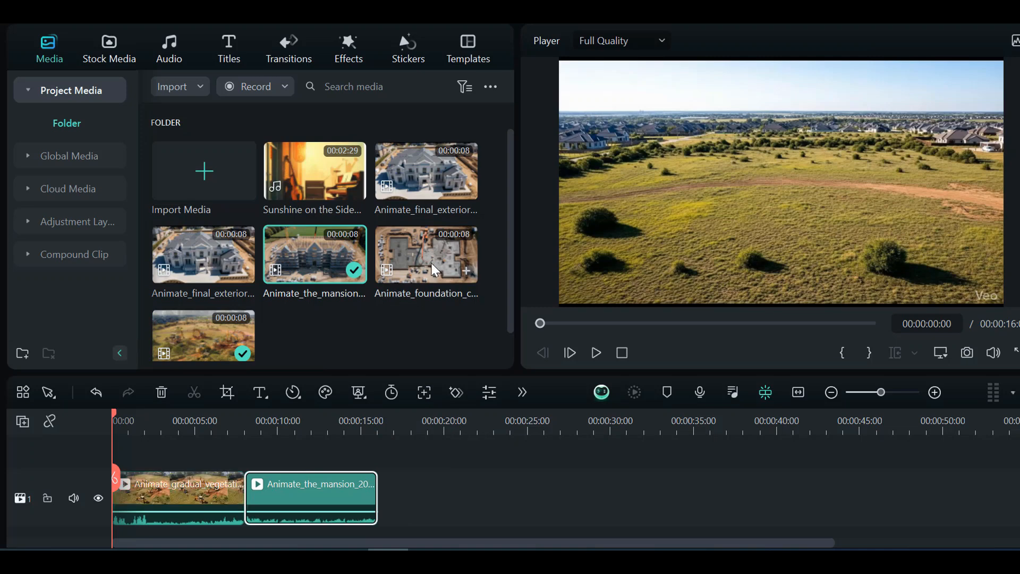
pyautogui.moveTo(434, 264); pyautogui.dragTo(265, 468)
pyautogui.moveTo(302, 263); pyautogui.dragTo(392, 484)
pyautogui.moveTo(191, 261); pyautogui.dragTo(524, 466)
pyautogui.moveTo(426, 170); pyautogui.dragTo(652, 468)
# Add "Sunshine on the Sidewalk" to the audio track from the timeline's start and lower its volume.
pyautogui.moveTo(314, 170); pyautogui.dragTo(120, 484)
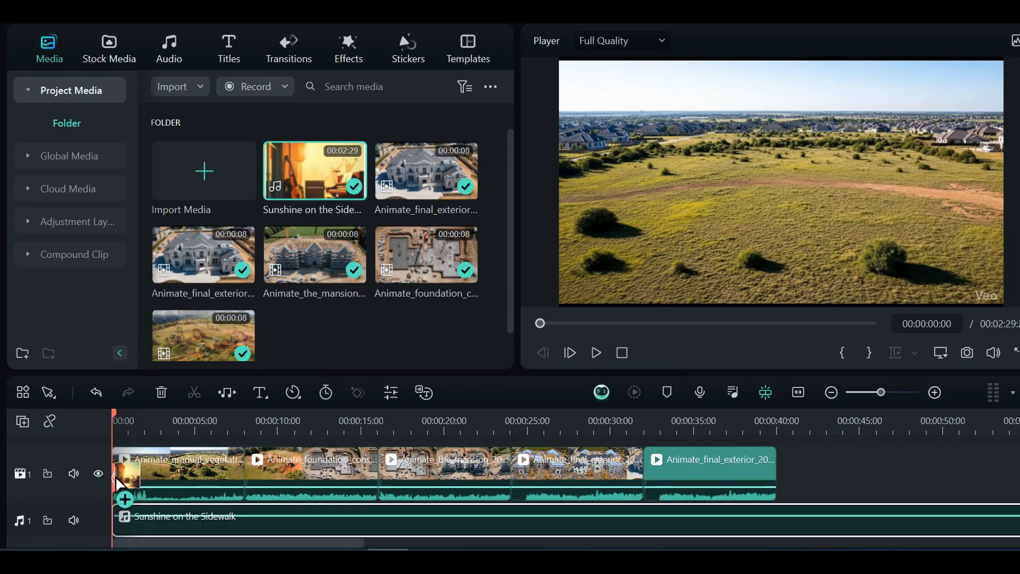
pyautogui.moveTo(328, 515); pyautogui.dragTo(328, 522)
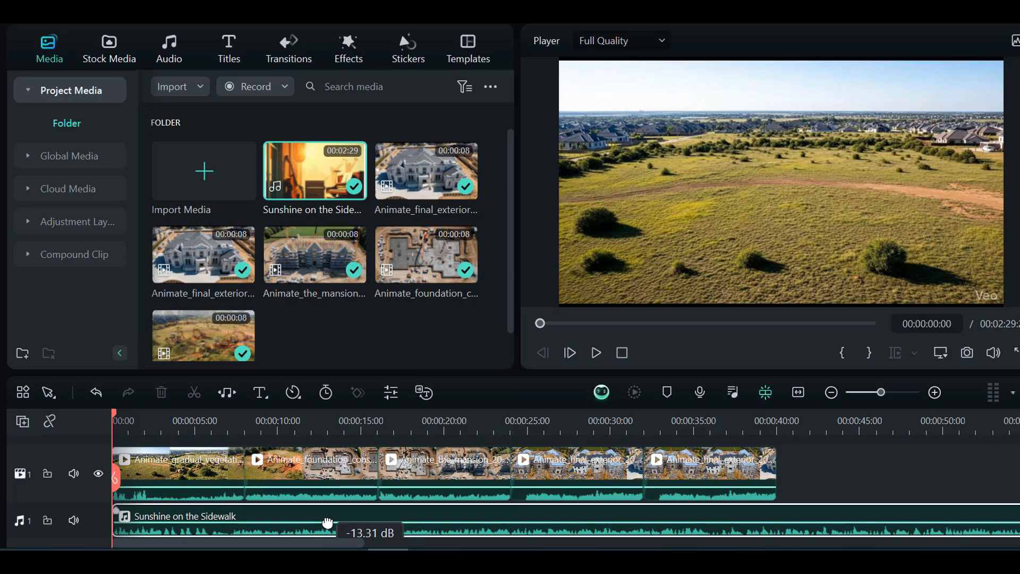
pyautogui.moveTo(328, 523); pyautogui.dragTo(327, 521)
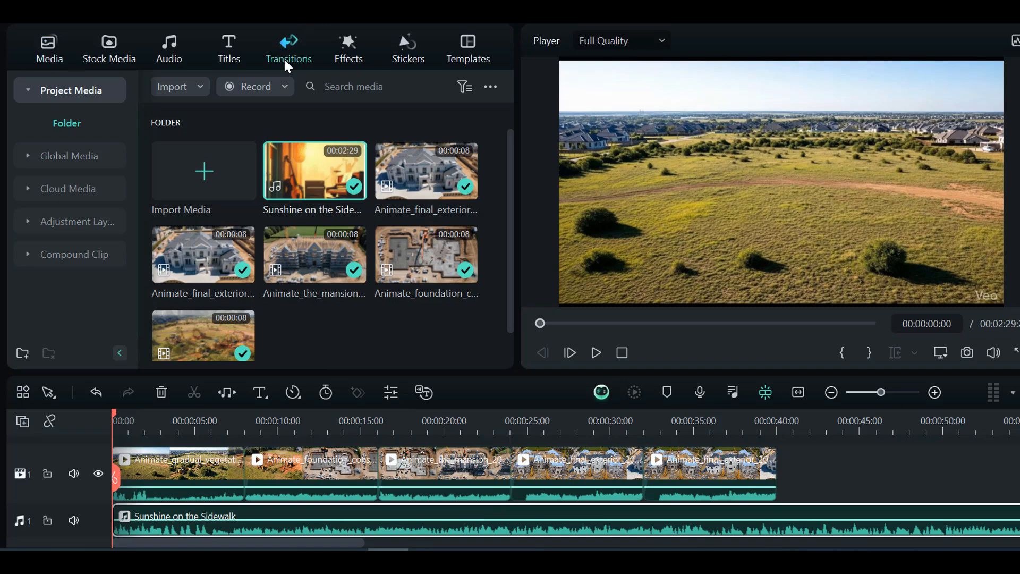
# Apply the Warp Zoom 6 transition at all four cuts between the five video clips.
pyautogui.click(285, 61)
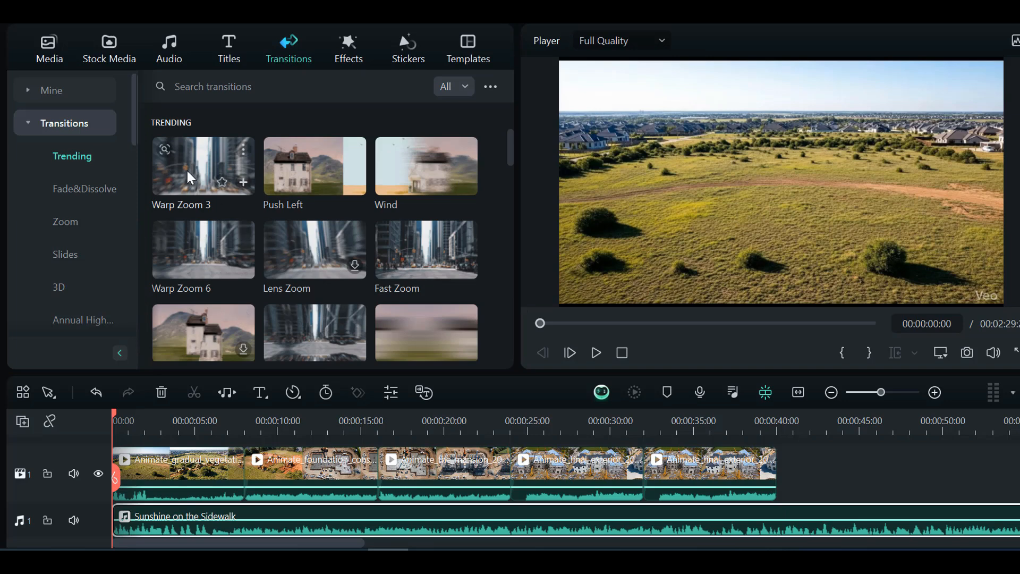
pyautogui.moveTo(180, 247); pyautogui.dragTo(228, 481)
pyautogui.moveTo(194, 243); pyautogui.dragTo(454, 461)
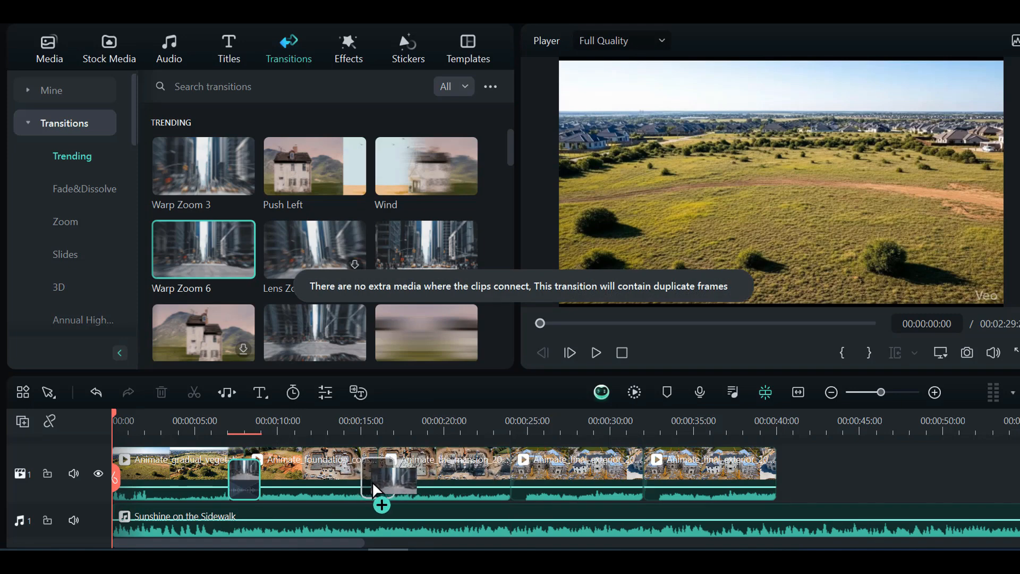
pyautogui.moveTo(372, 482); pyautogui.dragTo(372, 482)
pyautogui.moveTo(224, 265); pyautogui.dragTo(513, 455)
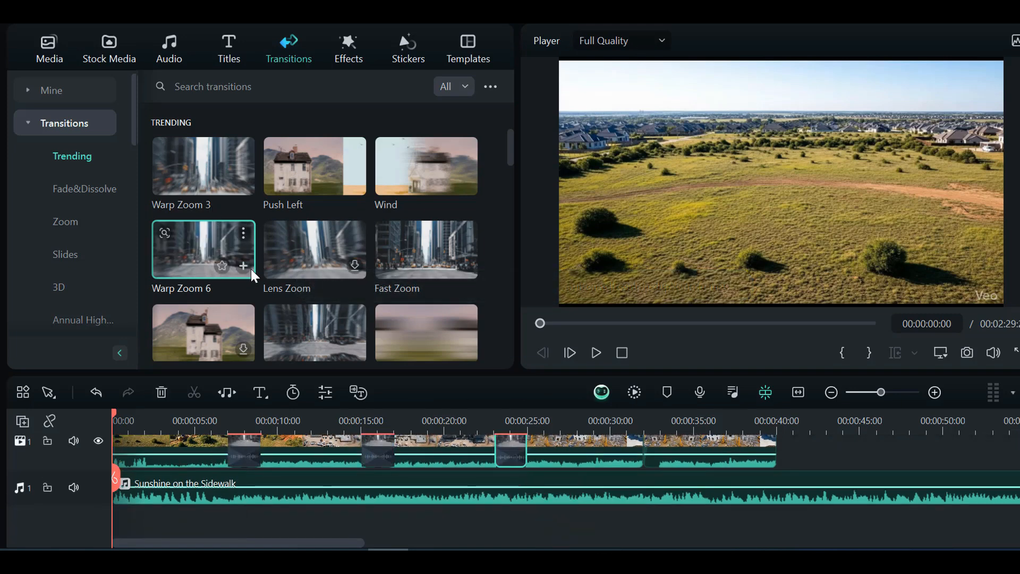
pyautogui.moveTo(254, 275); pyautogui.dragTo(638, 460)
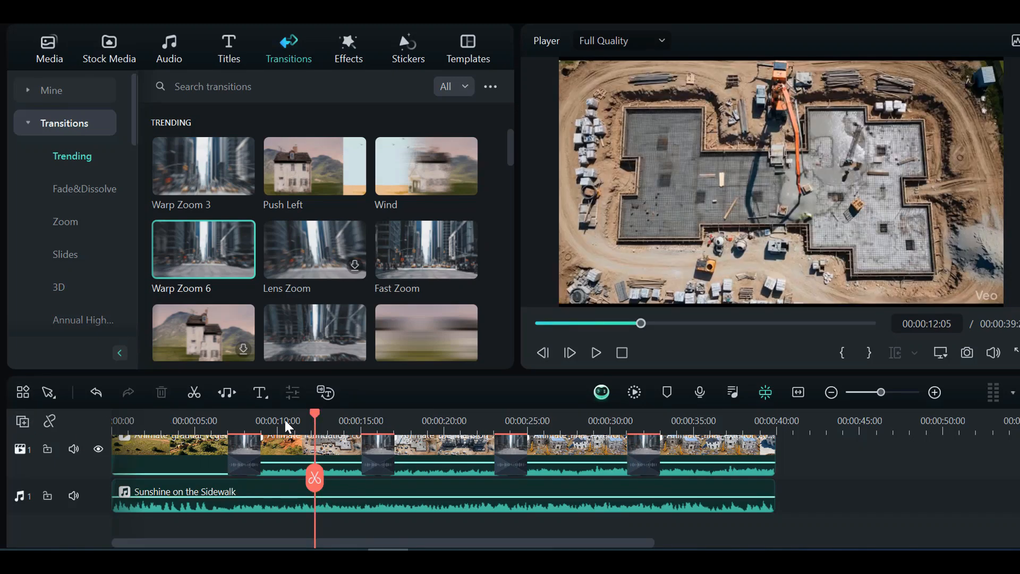
# Scrub through the assembled timeline and play the video from the beginning to review the clips, transitions and music.
pyautogui.moveTo(284, 418); pyautogui.dragTo(110, 381)
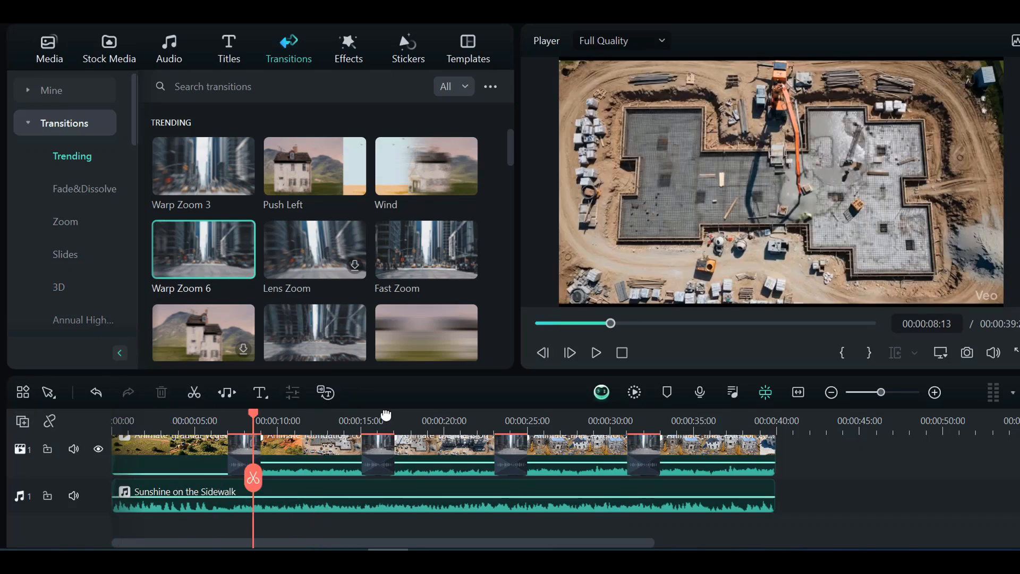
pyautogui.click(500, 433)
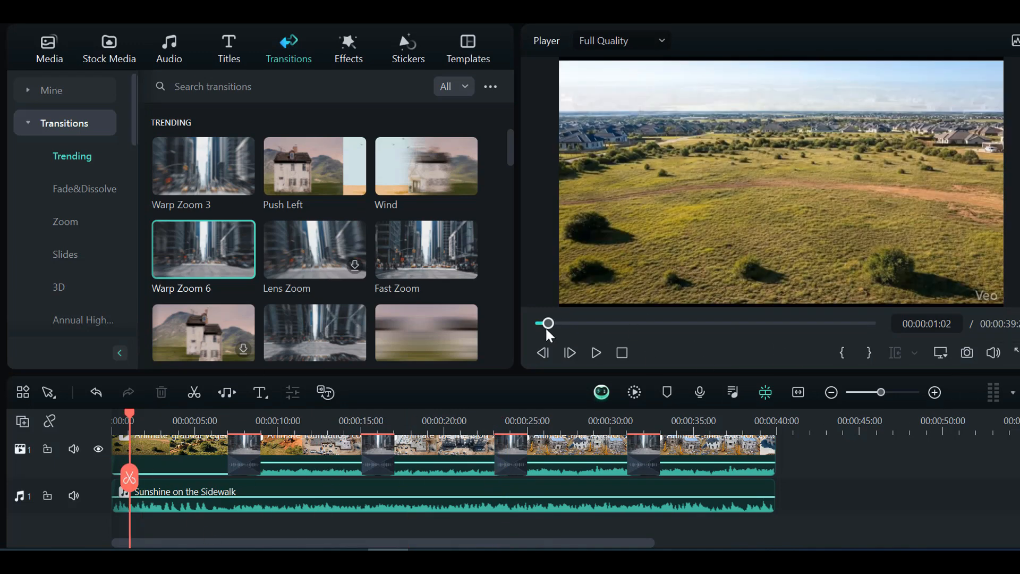
pyautogui.moveTo(546, 326); pyautogui.dragTo(536, 325)
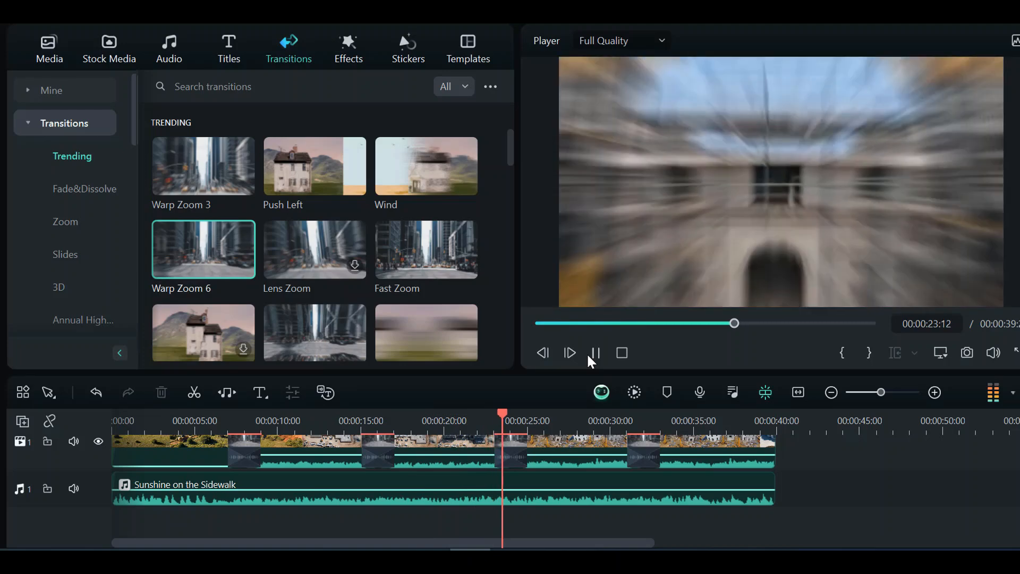
pyautogui.click(588, 356)
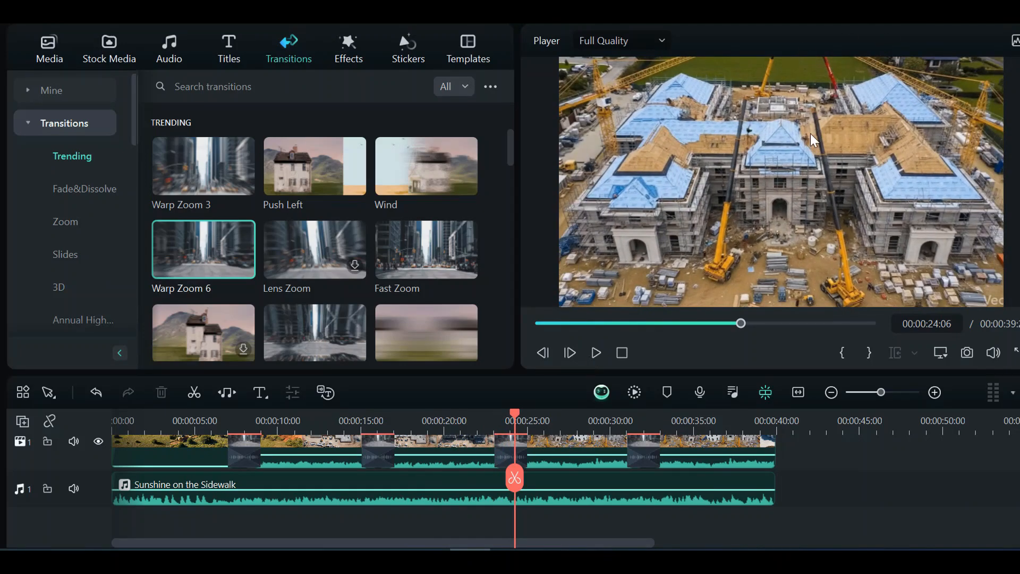
pyautogui.moveTo(518, 416); pyautogui.dragTo(53, 421)
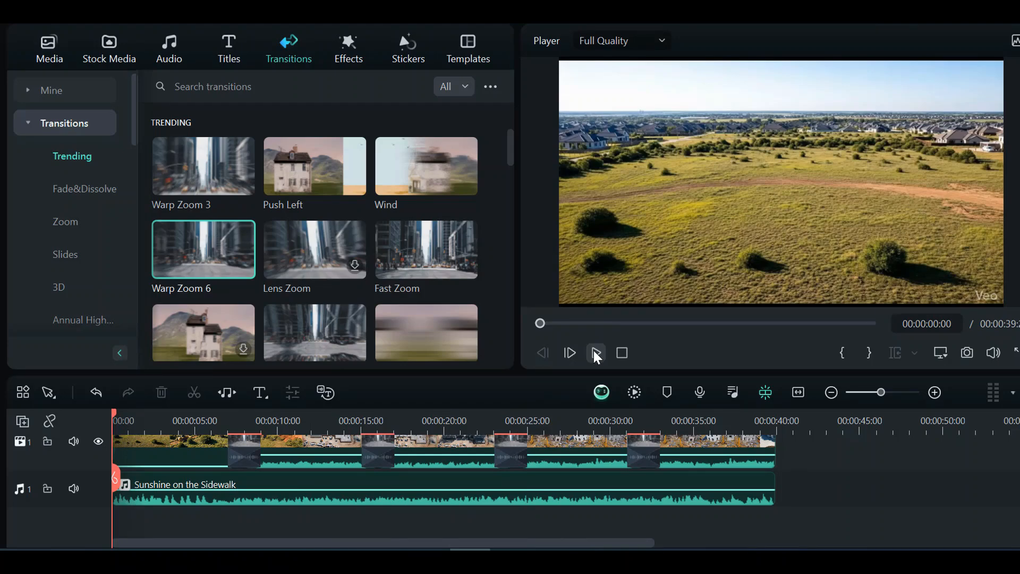
pyautogui.click(595, 351)
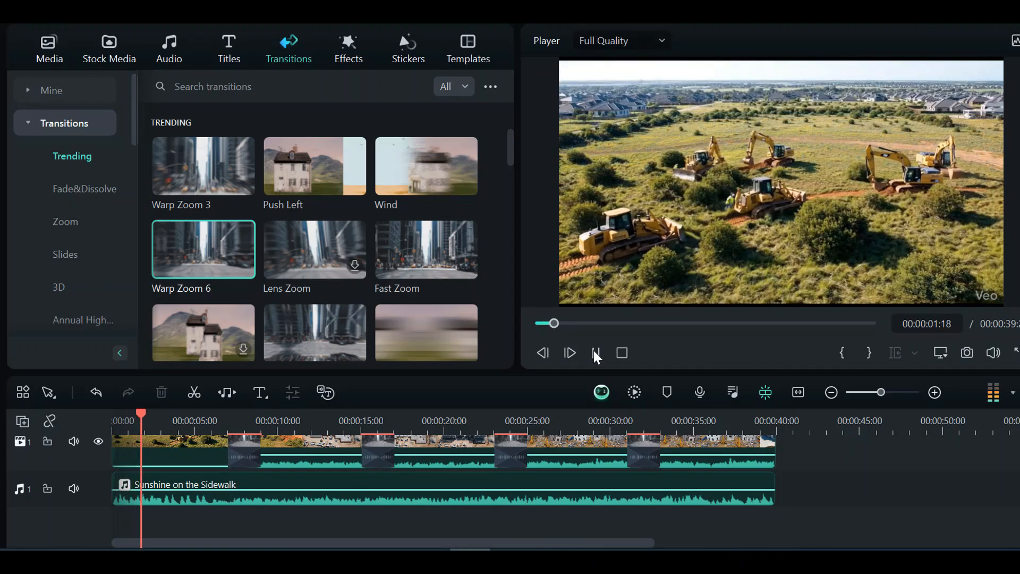